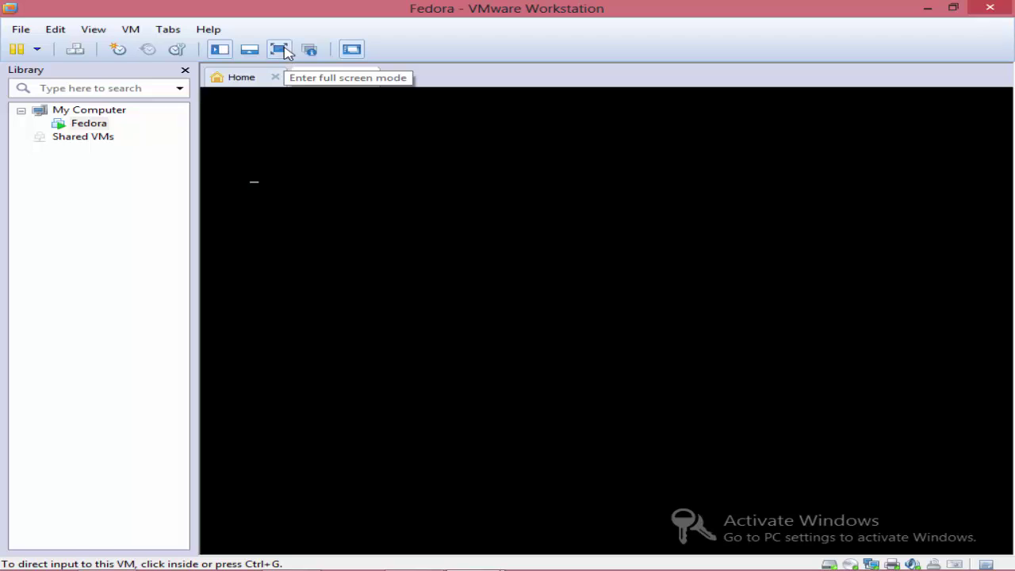
# Display the Fedora virtual machine in full-screen mode and set the full-screen toolbar to hide automatically
pyautogui.click(282, 50)
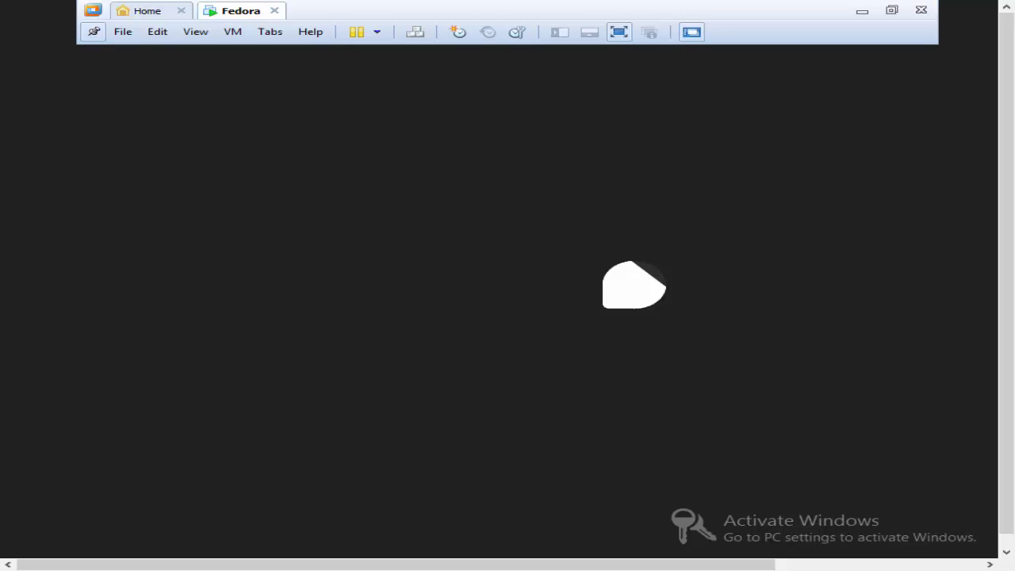
pyautogui.moveTo(77, 564); pyautogui.dragTo(286, 557)
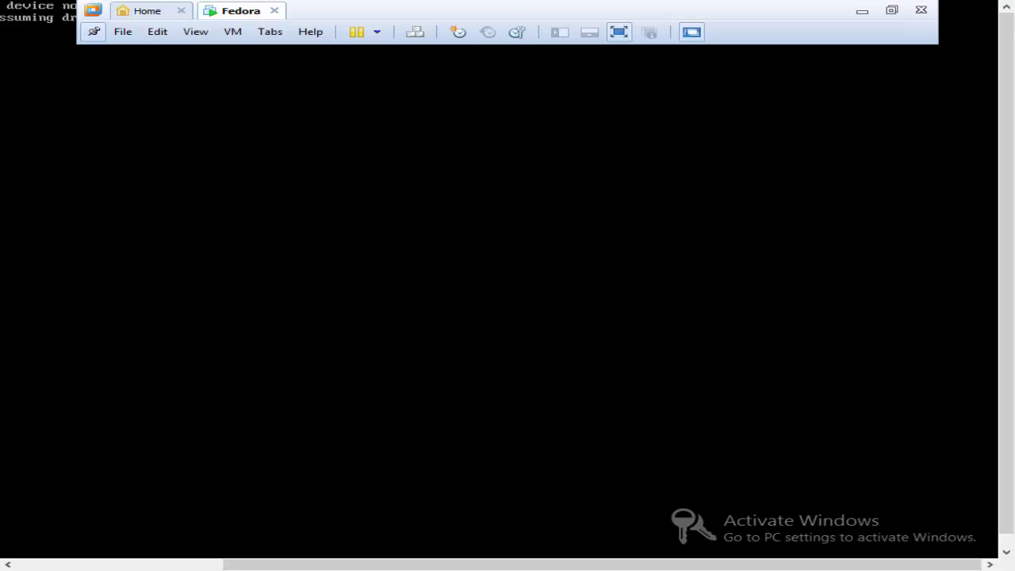
pyautogui.moveTo(232, 564); pyautogui.dragTo(19, 563)
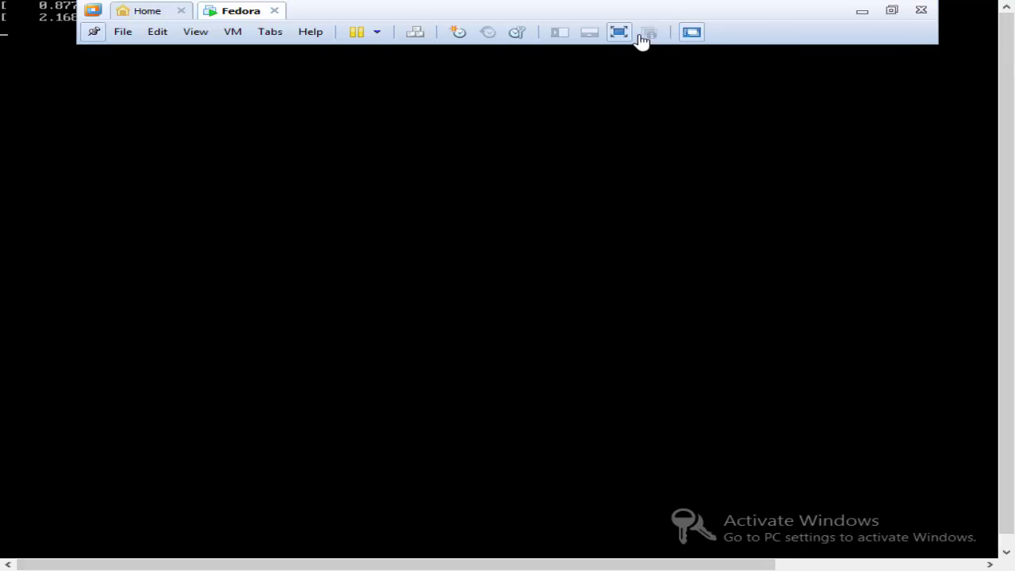
pyautogui.click(863, 14)
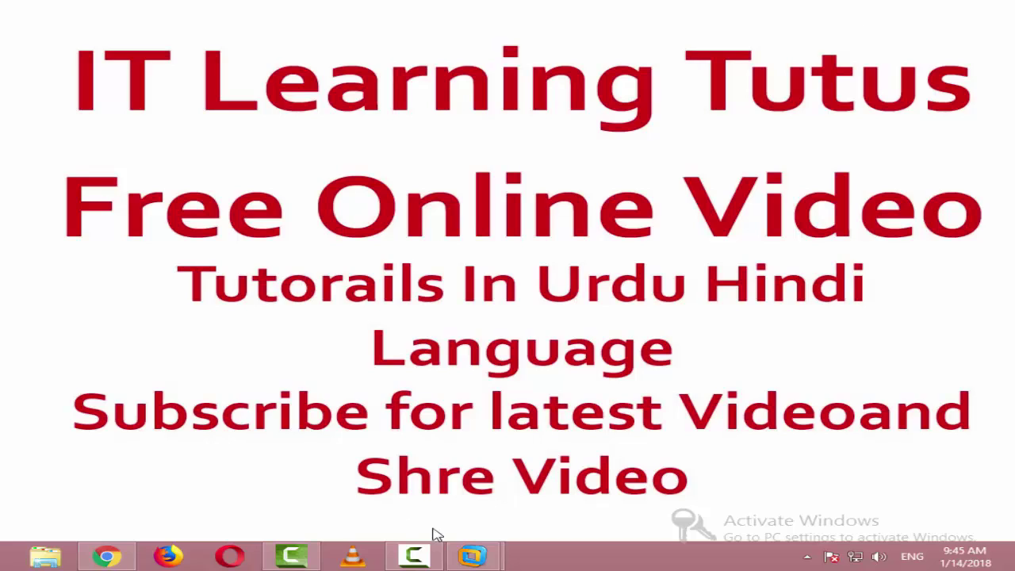
pyautogui.click(473, 556)
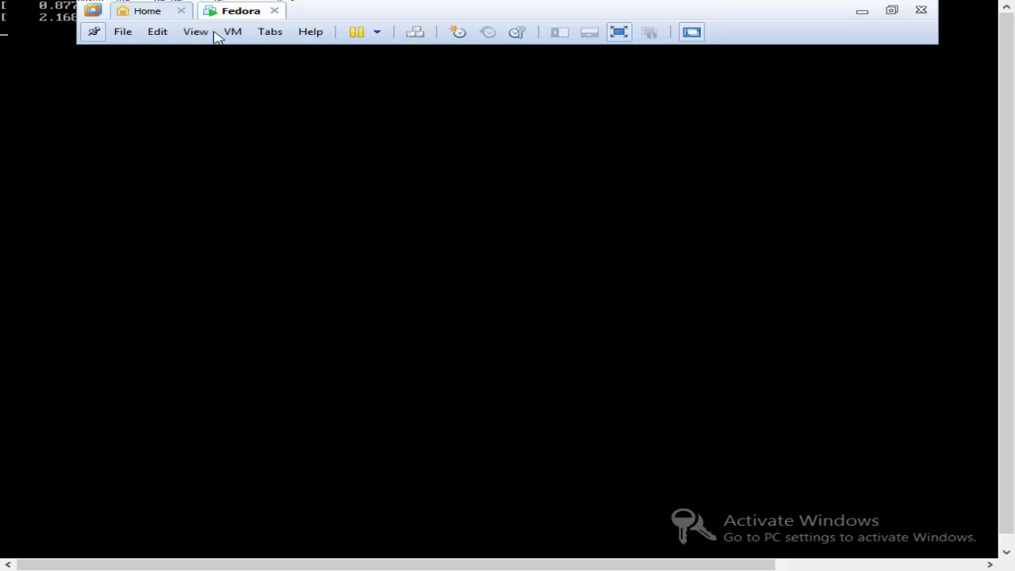
pyautogui.click(93, 33)
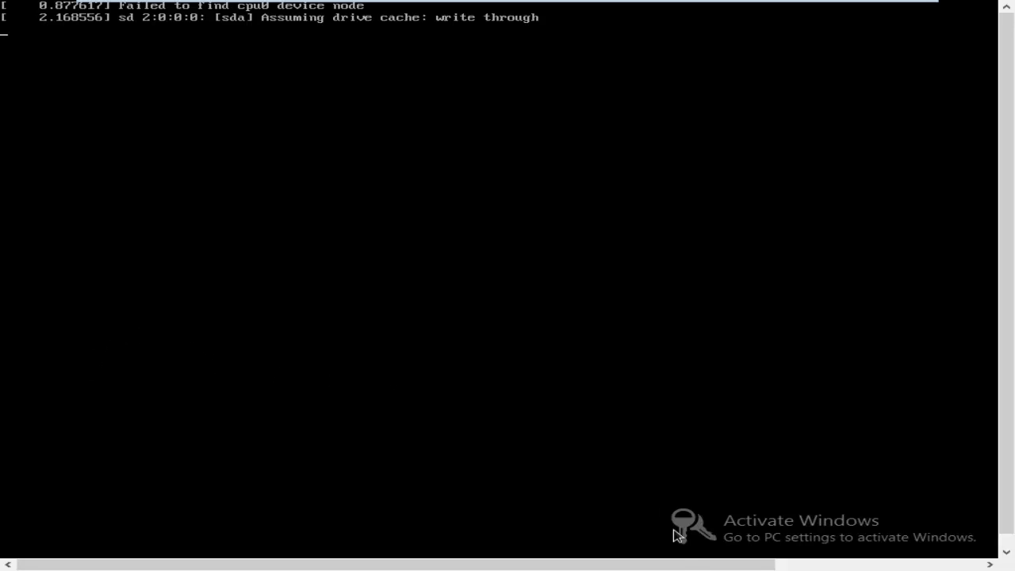
pyautogui.moveTo(736, 562); pyautogui.dragTo(499, 397)
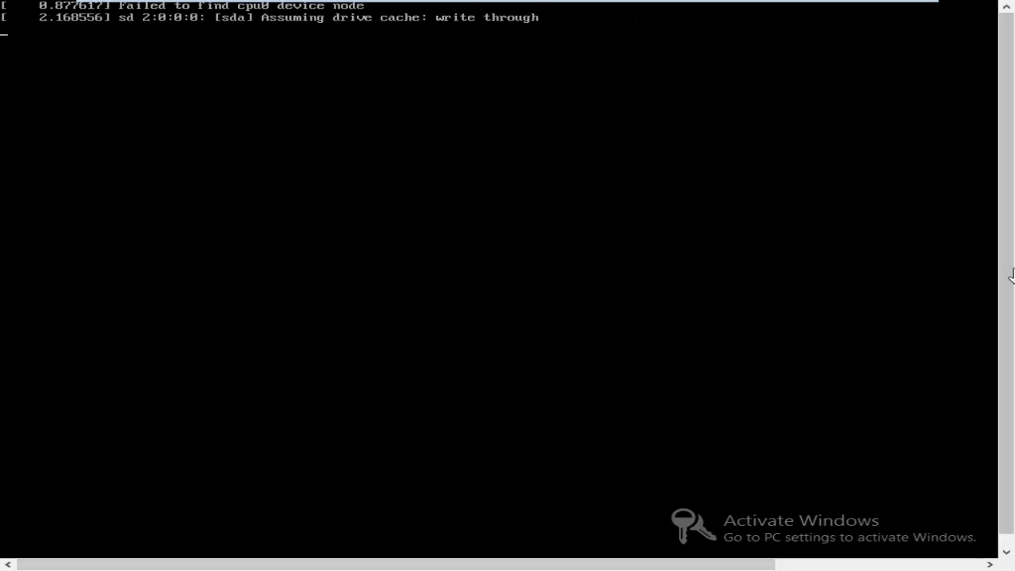
pyautogui.scroll(-1, 1006, 306)
pyautogui.scroll(1, 1011, 235)
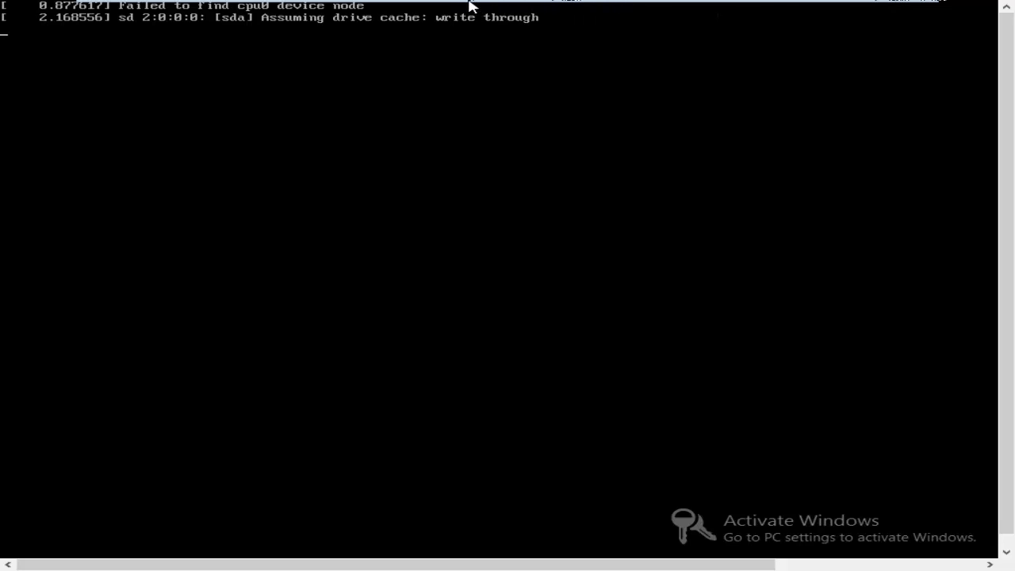
pyautogui.moveTo(468, 7)
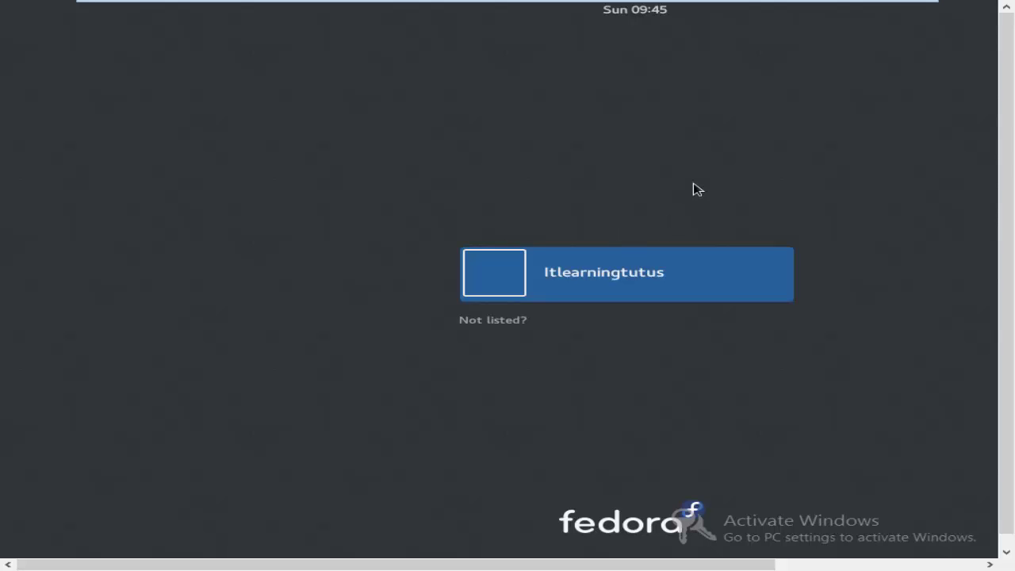
# Try to sign in to the listed user account by entering the account password, and cancel the sign-in
pyautogui.click(596, 283)
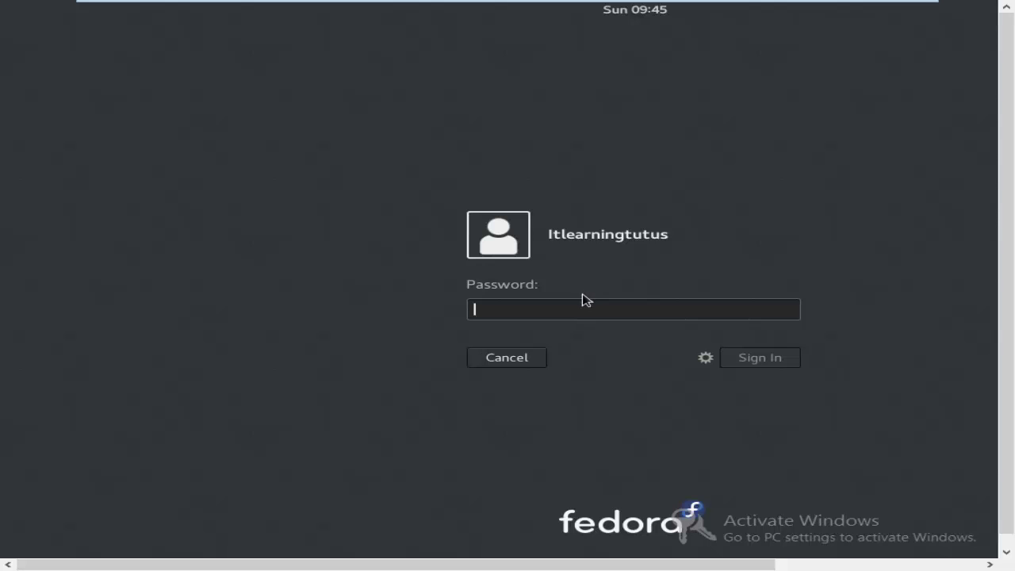
pyautogui.write('••')
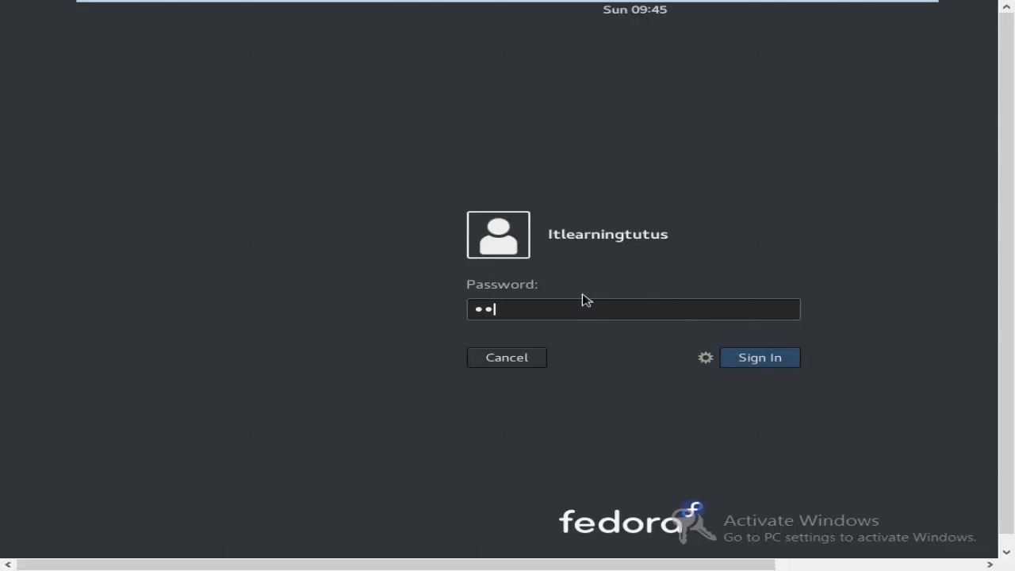
pyautogui.write('••••••')
pyautogui.click(529, 366)
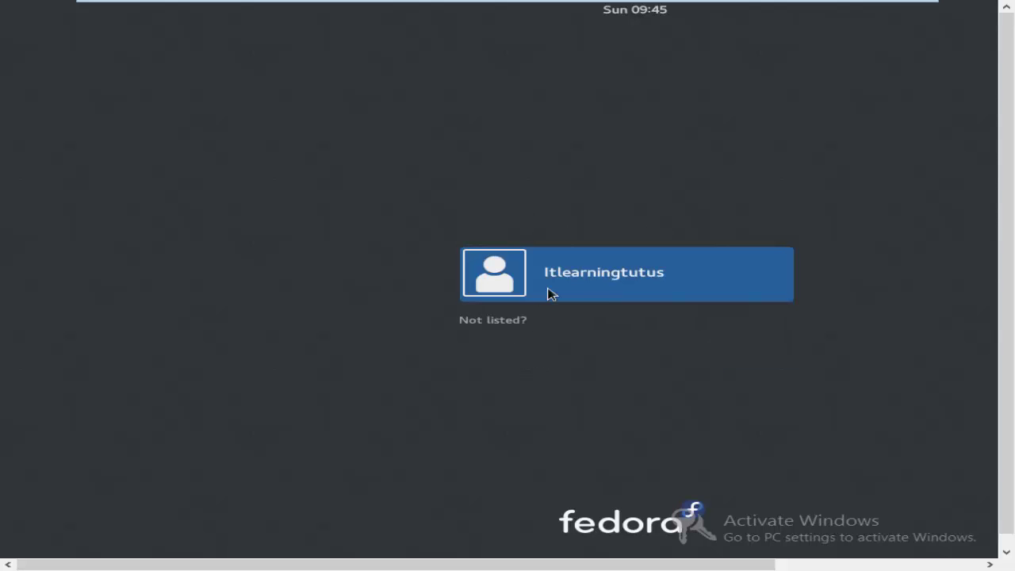
# Try to sign in with an unlisted account using the username root, and cancel at the password prompt
pyautogui.click(509, 321)
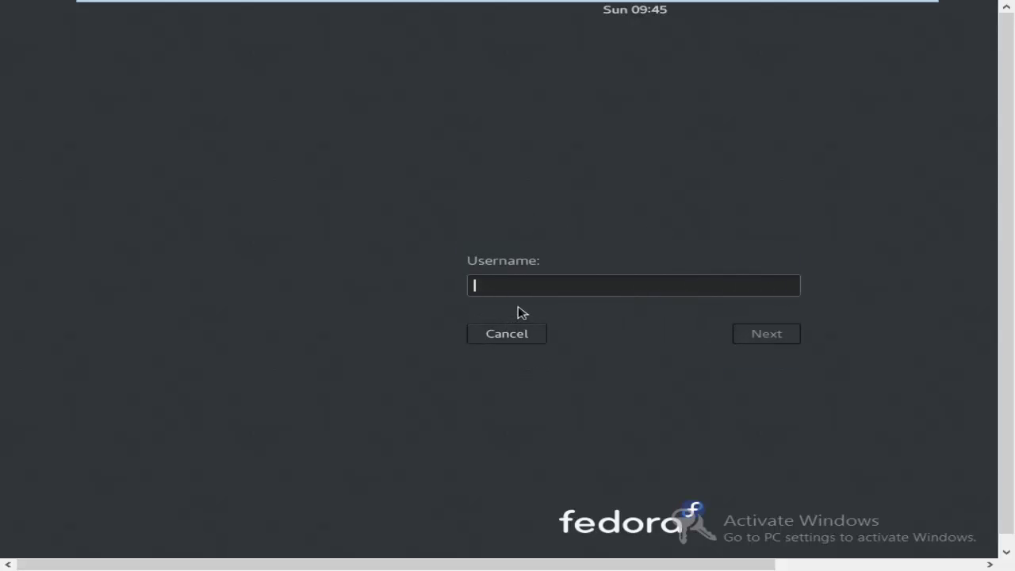
pyautogui.write('roo')
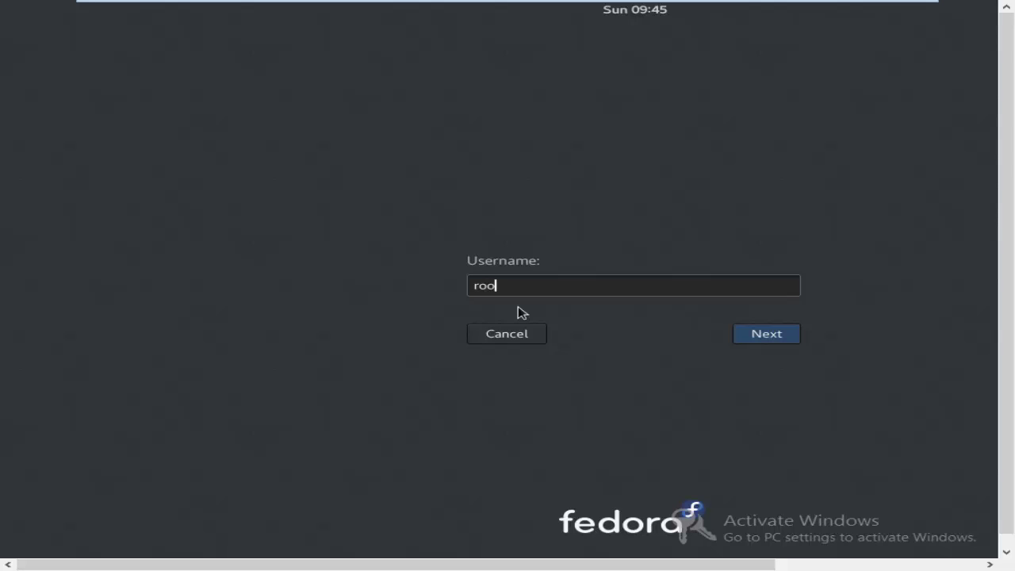
pyautogui.write('t')
pyautogui.press('Return')
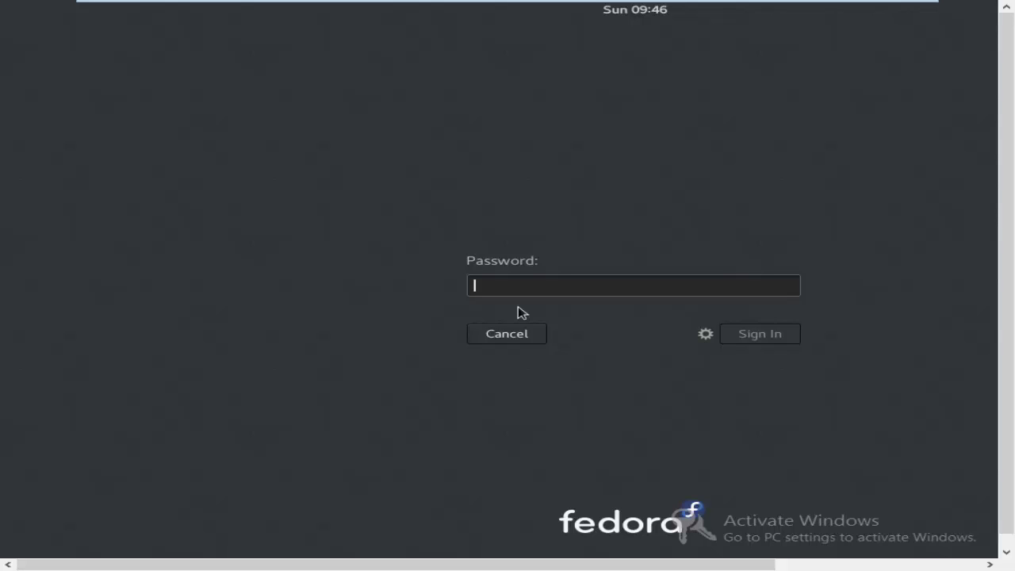
pyautogui.click(508, 334)
# Sign in to Fedora with the listed user account by entering the account password
pyautogui.click(652, 284)
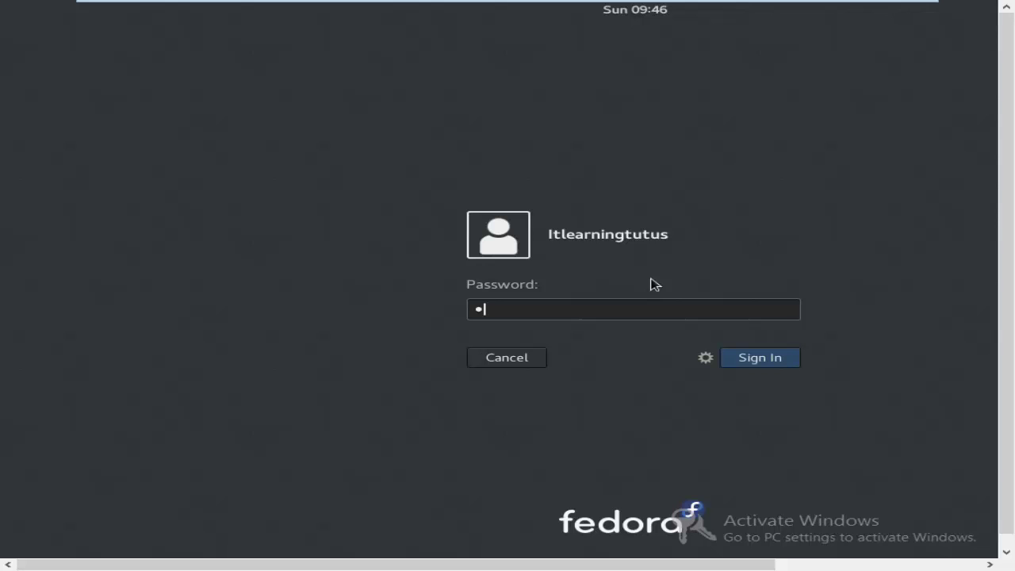
pyautogui.write('*******')
pyautogui.press('Return')
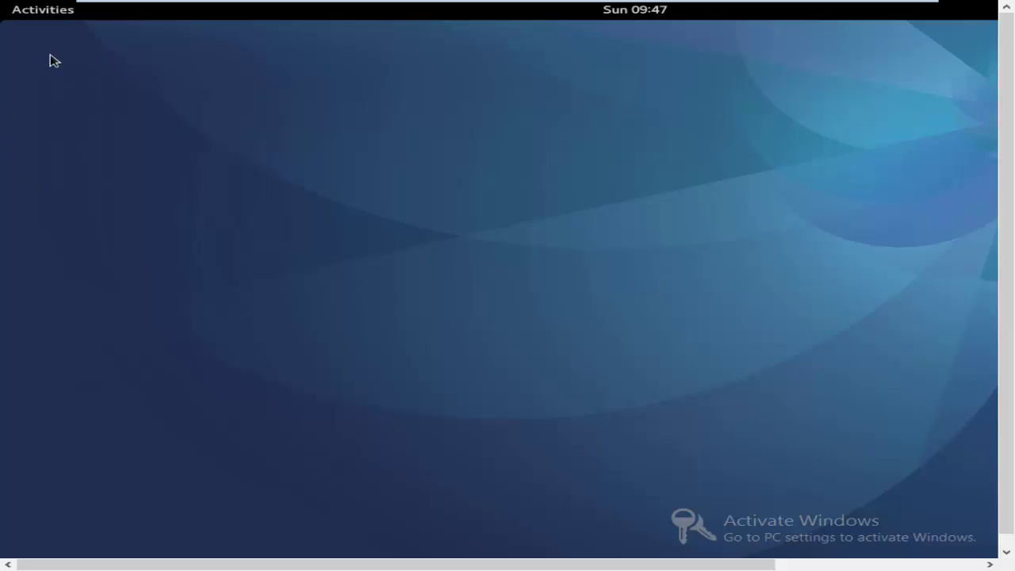
# Examine the Activities overview and the system status controls of the Fedora desktop
pyautogui.click(53, 16)
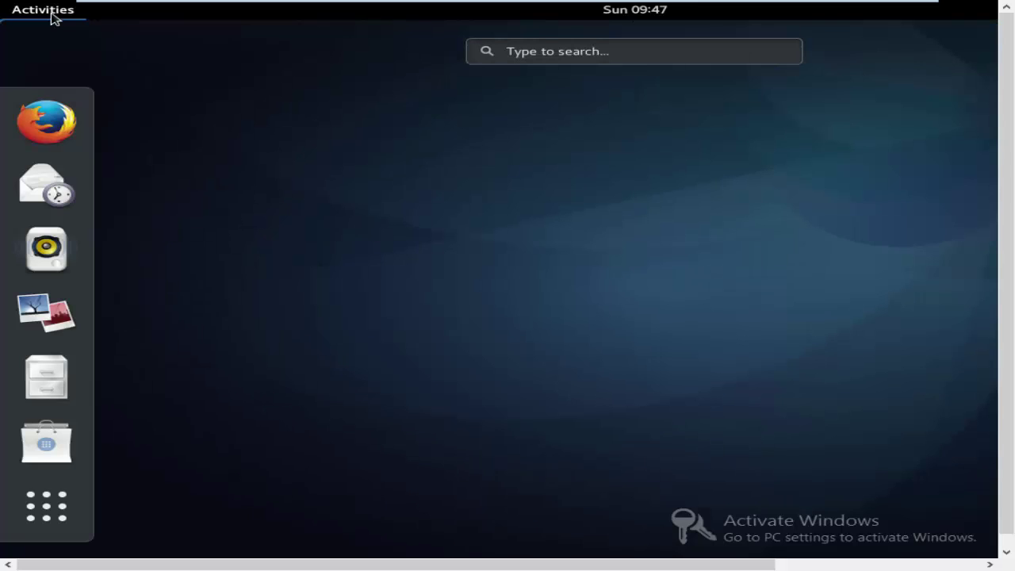
pyautogui.click(54, 17)
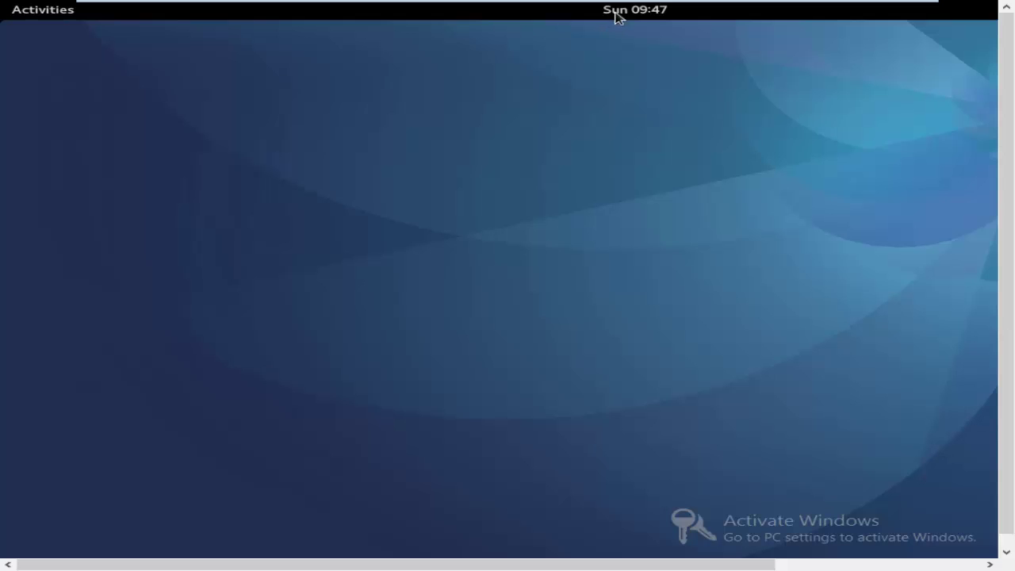
pyautogui.moveTo(548, 563); pyautogui.dragTo(761, 564)
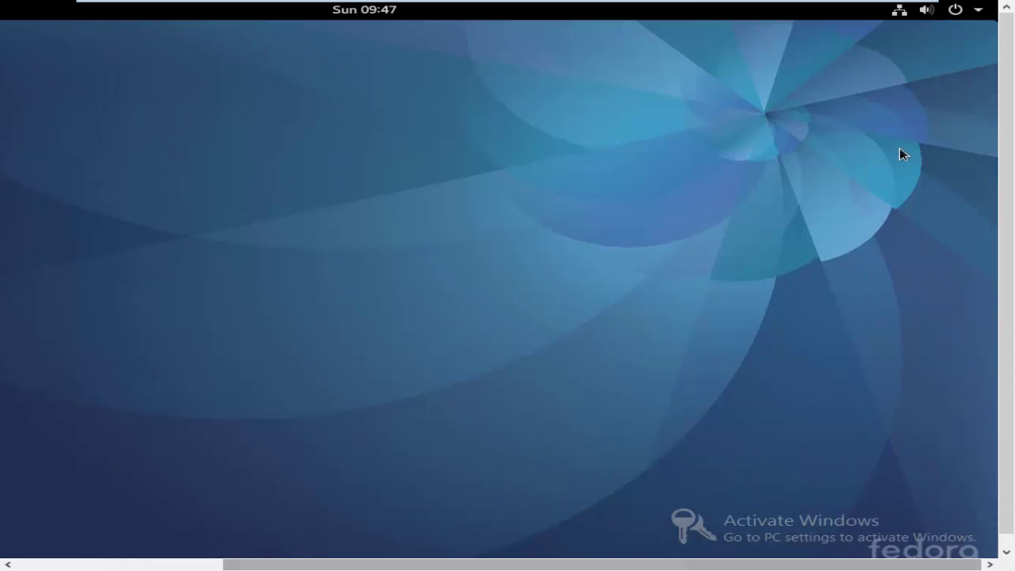
pyautogui.click(983, 14)
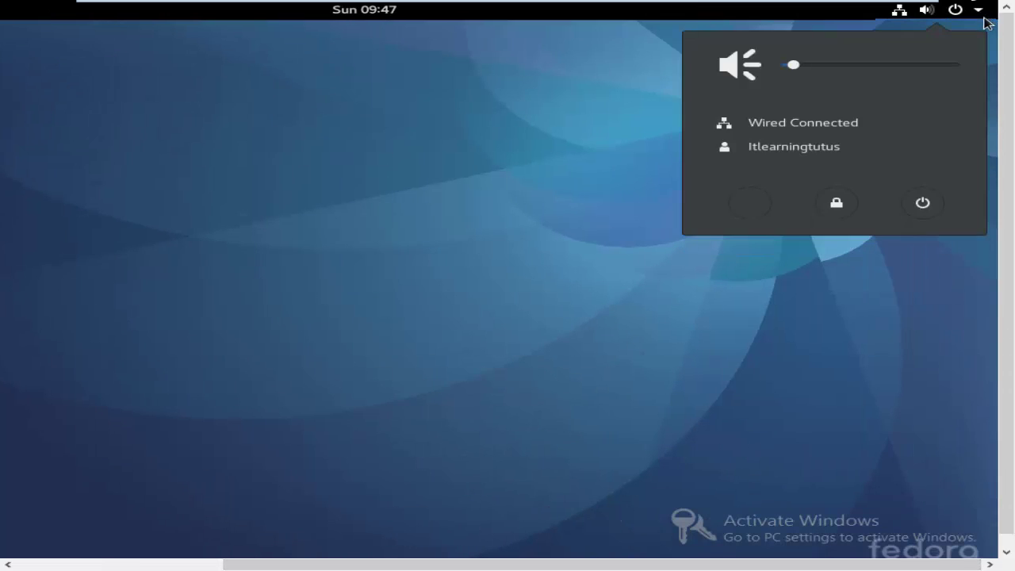
pyautogui.click(484, 226)
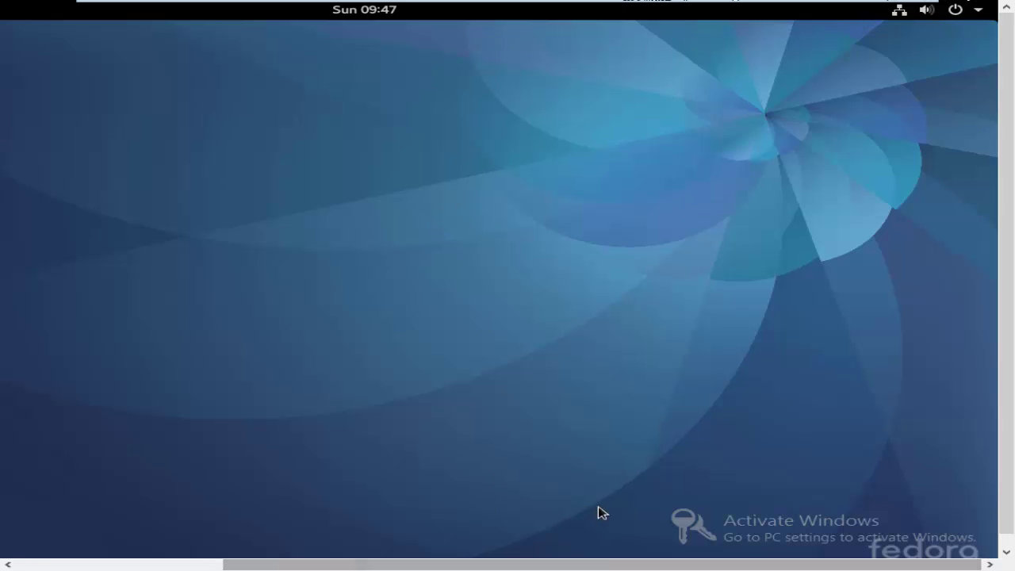
pyautogui.moveTo(606, 568); pyautogui.dragTo(399, 567)
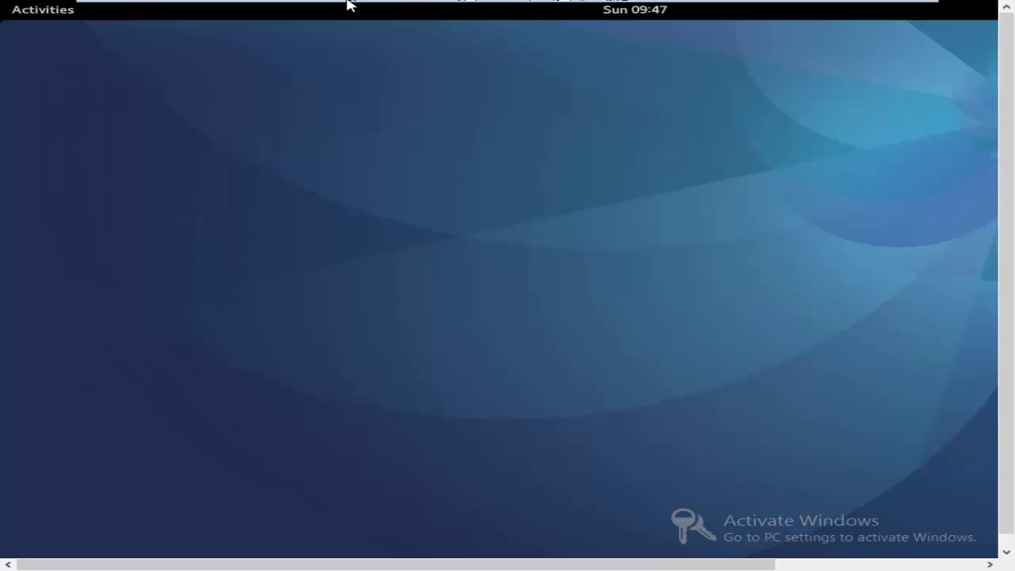
pyautogui.moveTo(236, 4)
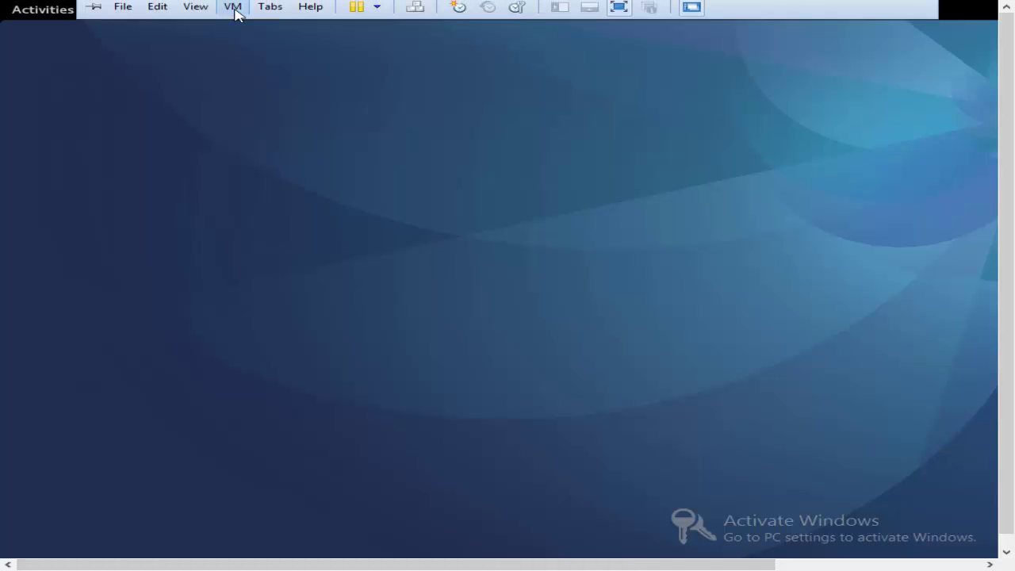
pyautogui.click(614, 31)
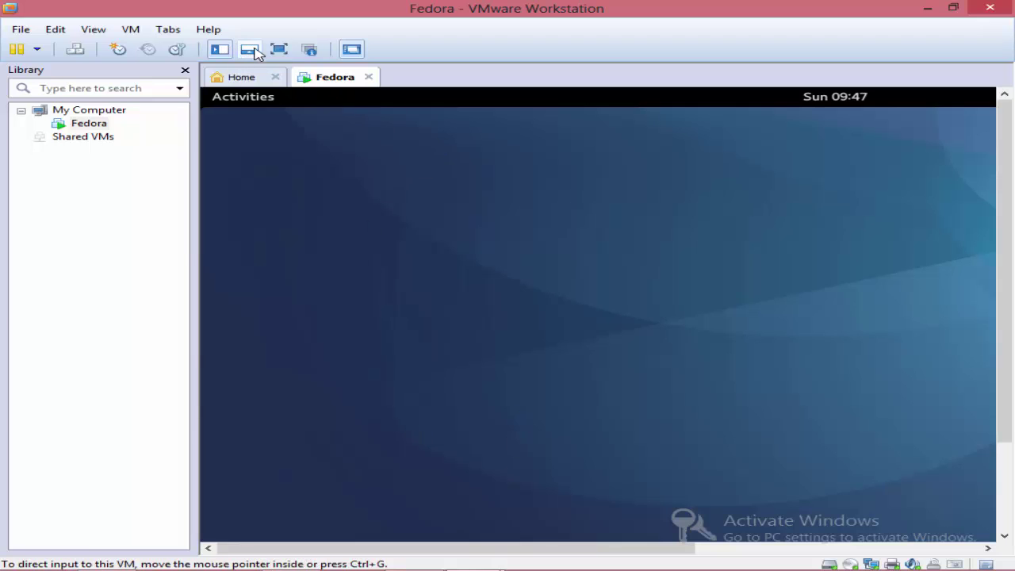
pyautogui.click(280, 50)
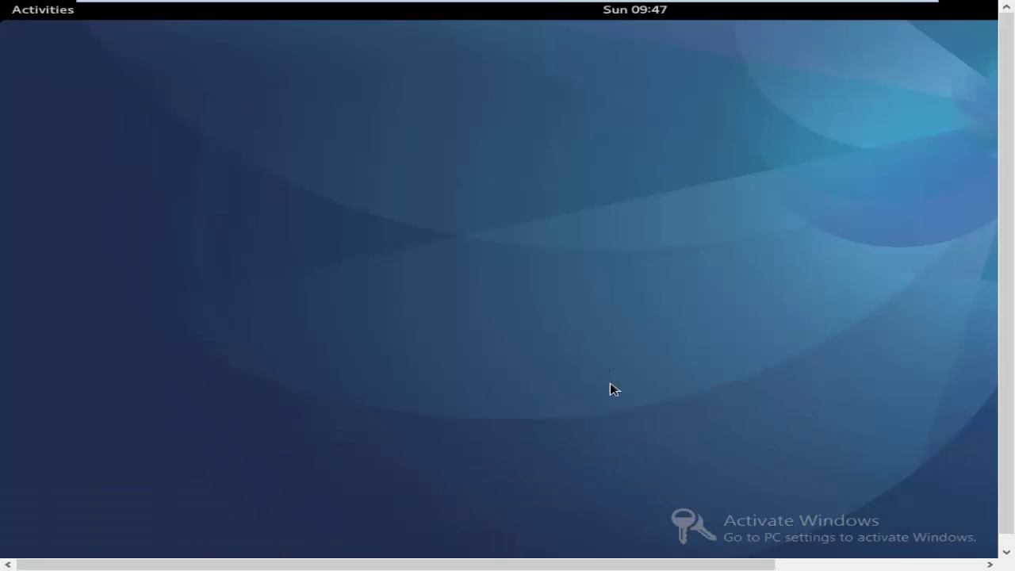
# Open the display settings from the Fedora desktop
pyautogui.click(873, 562)
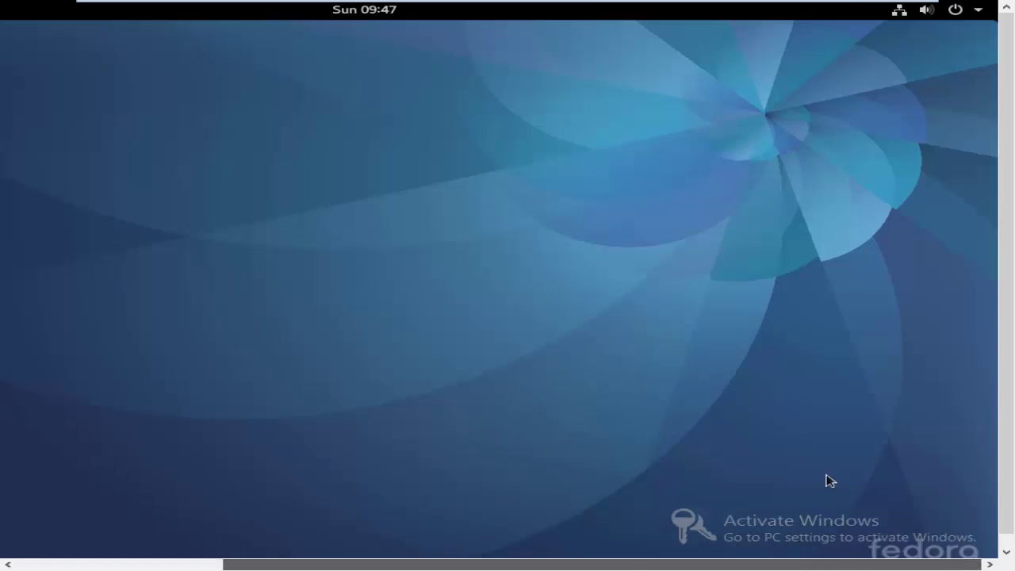
pyautogui.rightClick(781, 377)
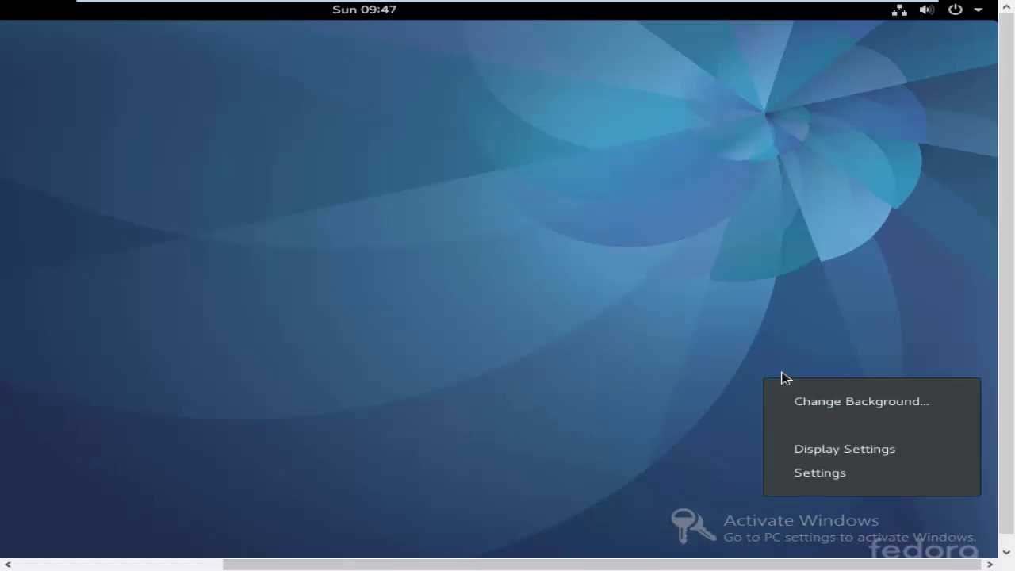
pyautogui.click(825, 459)
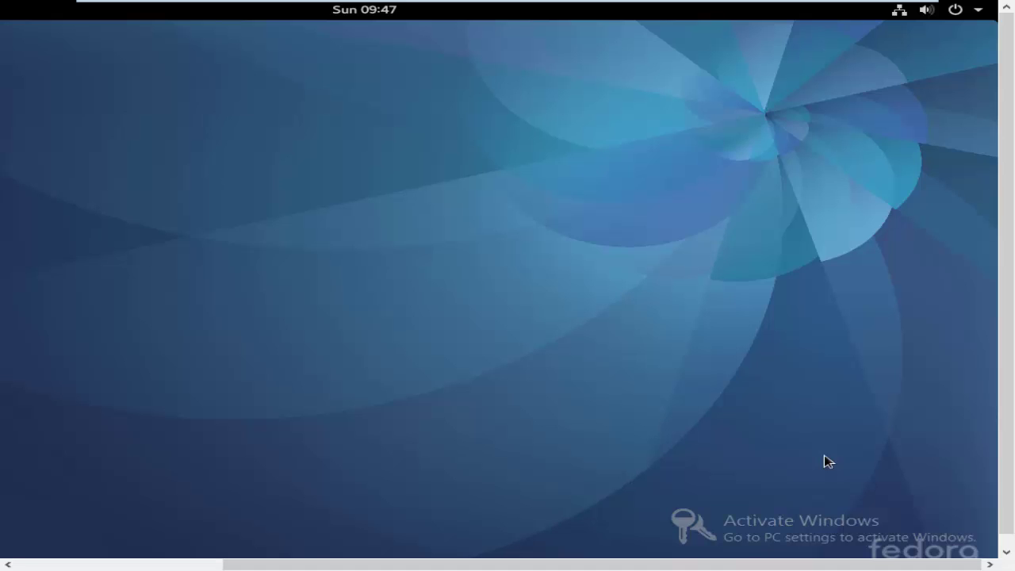
pyautogui.moveTo(975, 565); pyautogui.dragTo(380, 555)
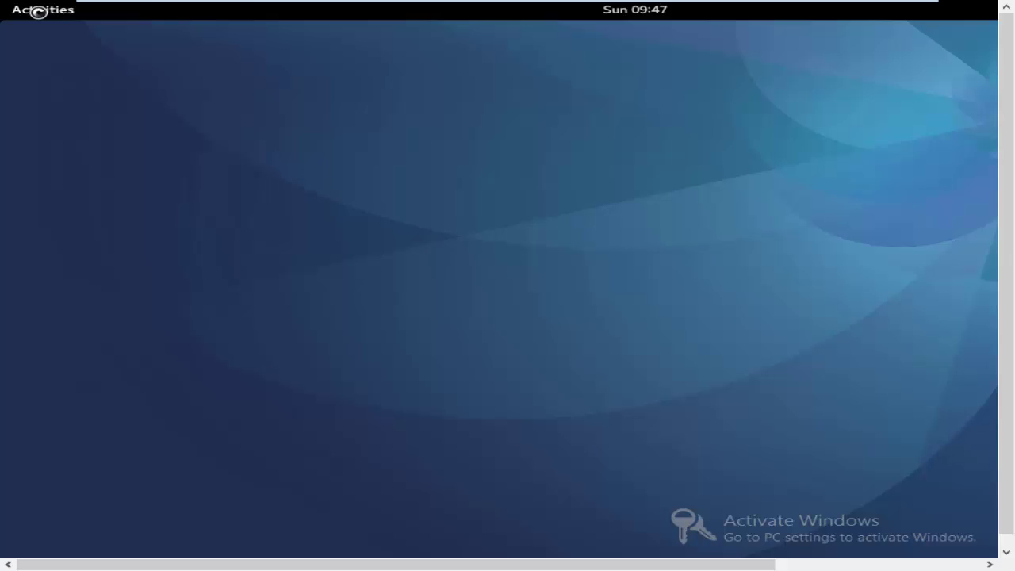
# Raise the Fedora system sound volume to nearly its maximum
pyautogui.moveTo(467, 564); pyautogui.dragTo(674, 563)
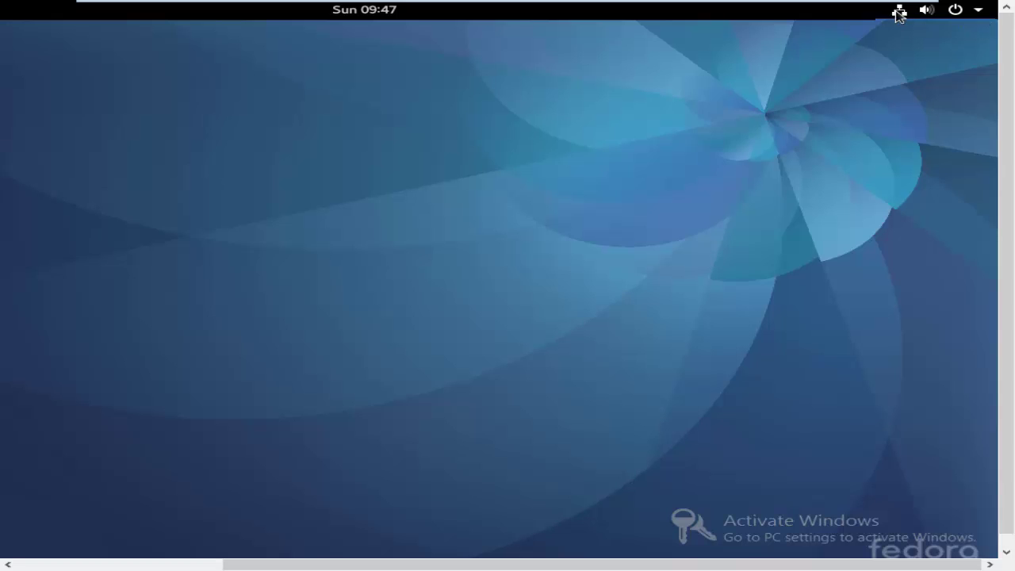
pyautogui.click(790, 245)
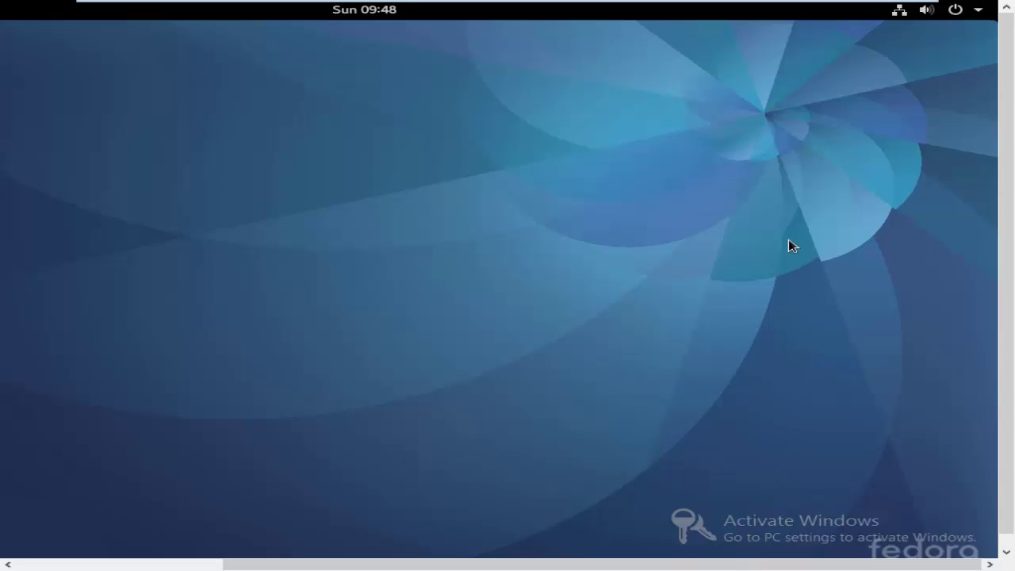
pyautogui.click(978, 11)
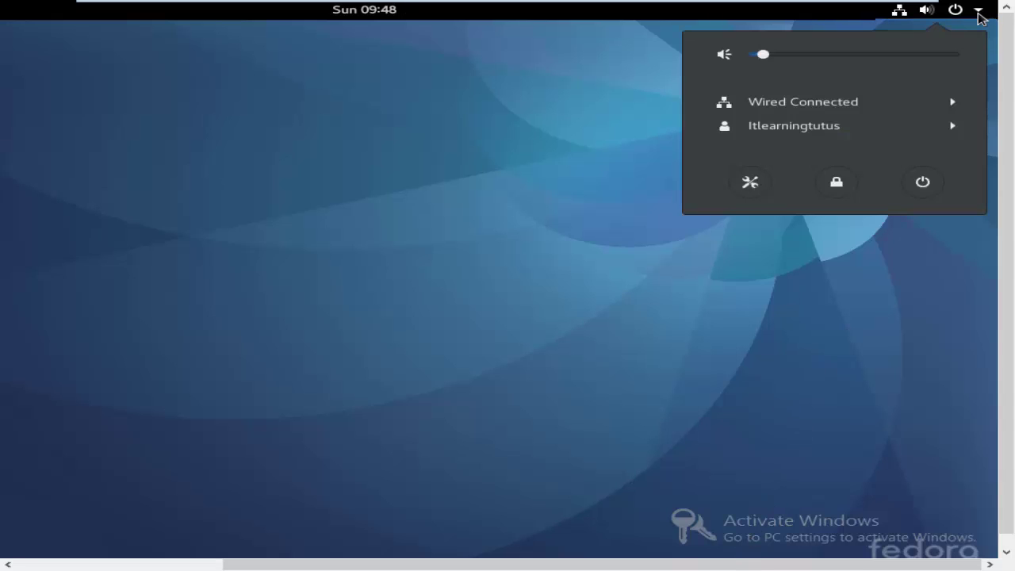
pyautogui.moveTo(798, 61); pyautogui.dragTo(926, 57)
pyautogui.press('Right')
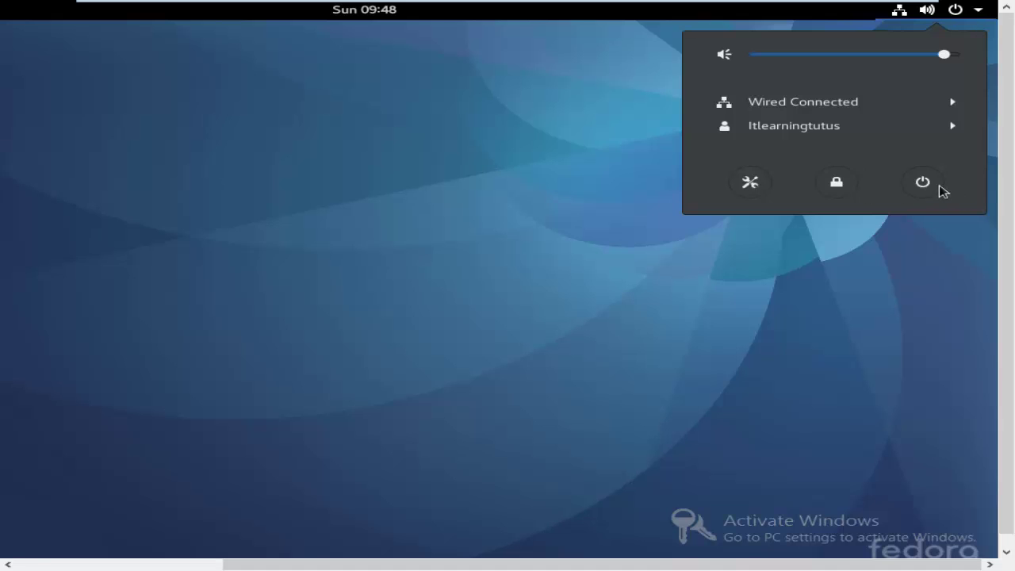
pyautogui.moveTo(735, 565); pyautogui.dragTo(245, 548)
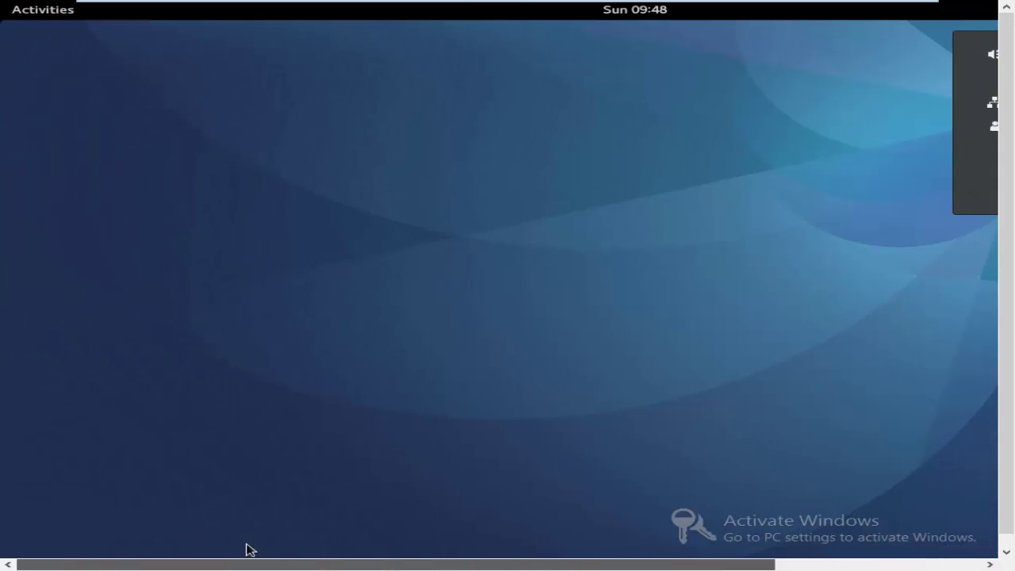
# Open Terminal from the Utilities group of the installed applications
pyautogui.click(41, 14)
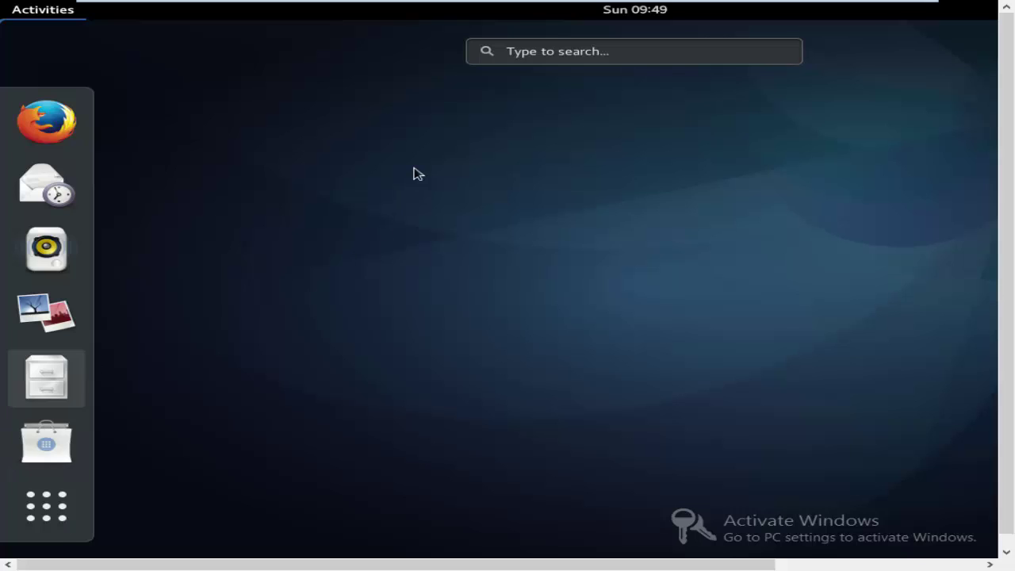
pyautogui.click(546, 56)
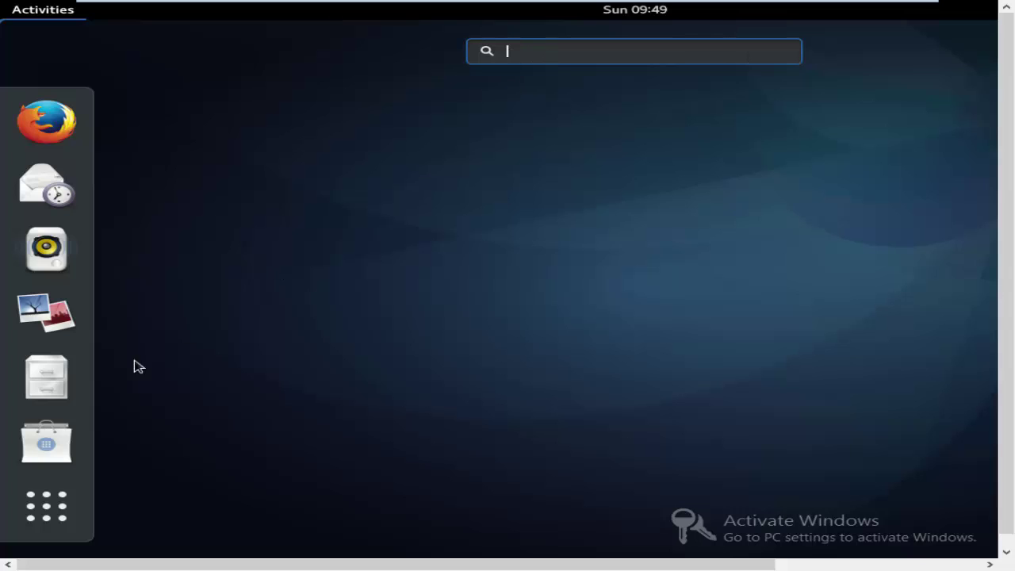
pyautogui.click(46, 504)
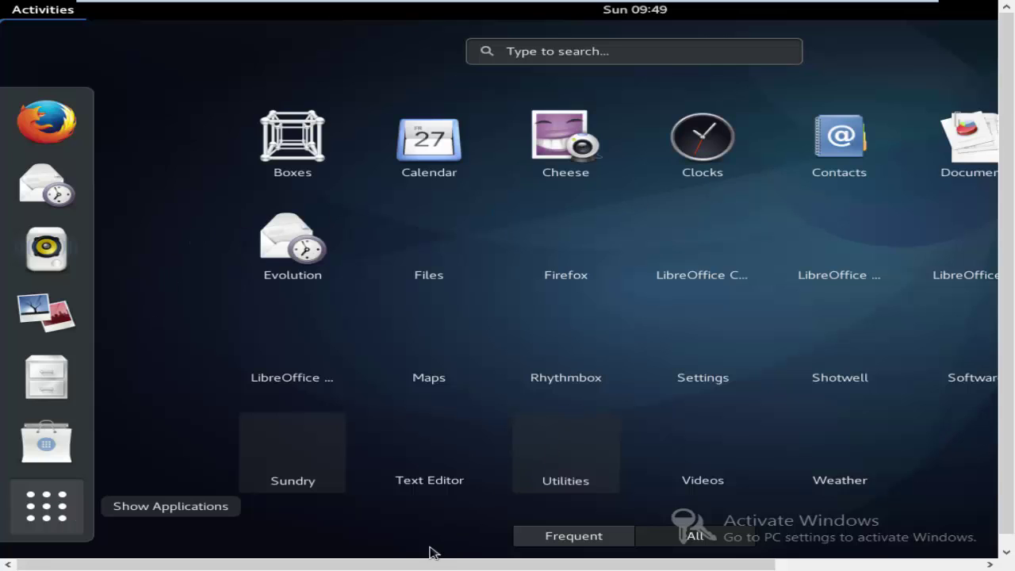
pyautogui.moveTo(418, 565); pyautogui.dragTo(497, 565)
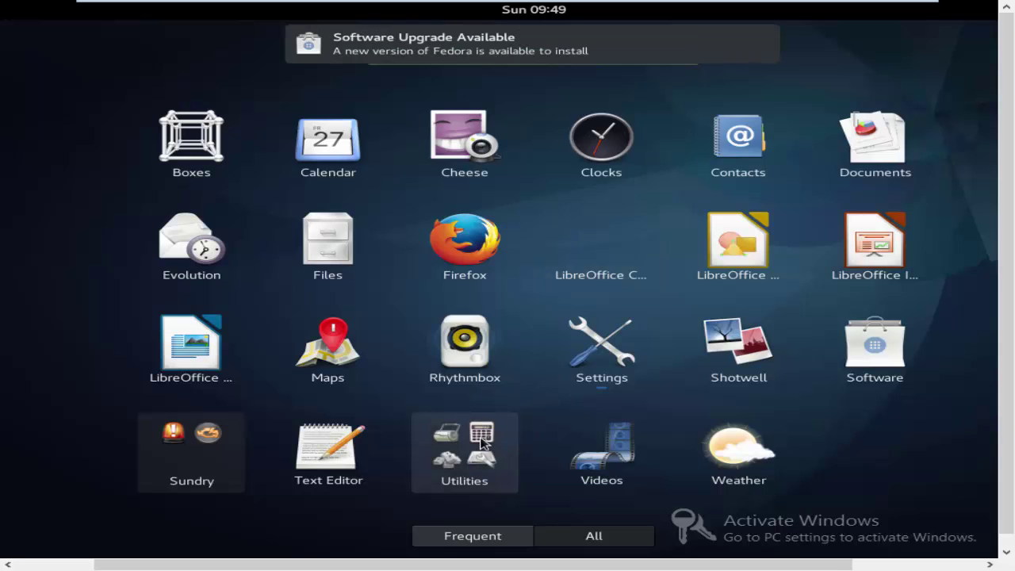
pyautogui.click(481, 443)
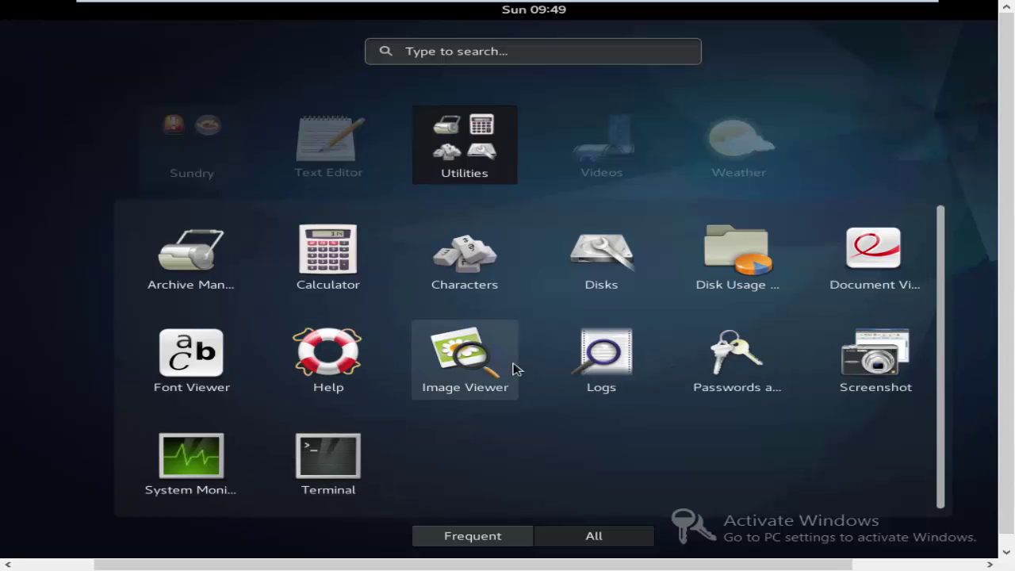
pyautogui.click(321, 454)
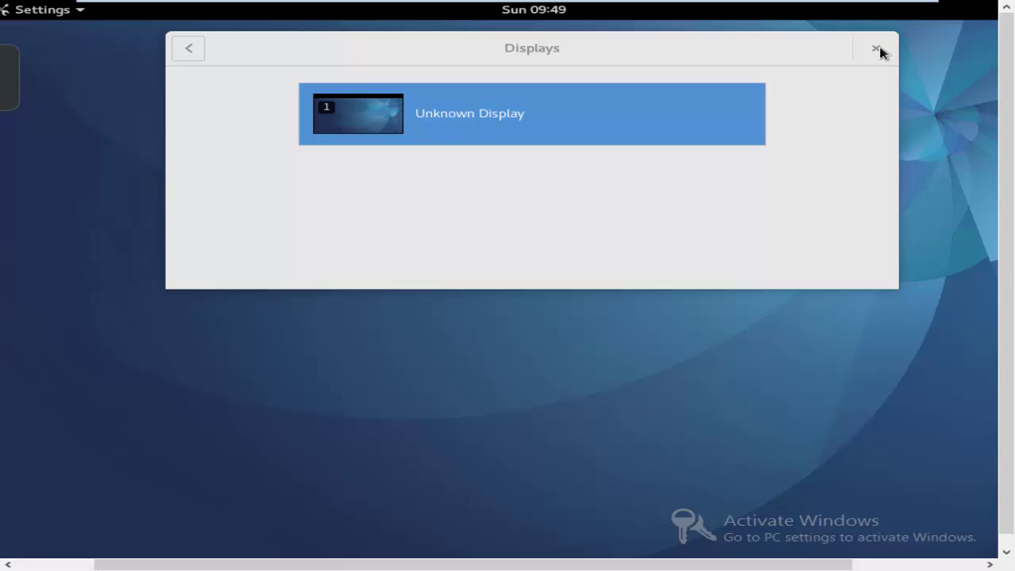
# Try an 800 × 600 resolution and a rotated orientation for the unknown display, discarding the changes
pyautogui.moveTo(566, 564); pyautogui.dragTo(853, 564)
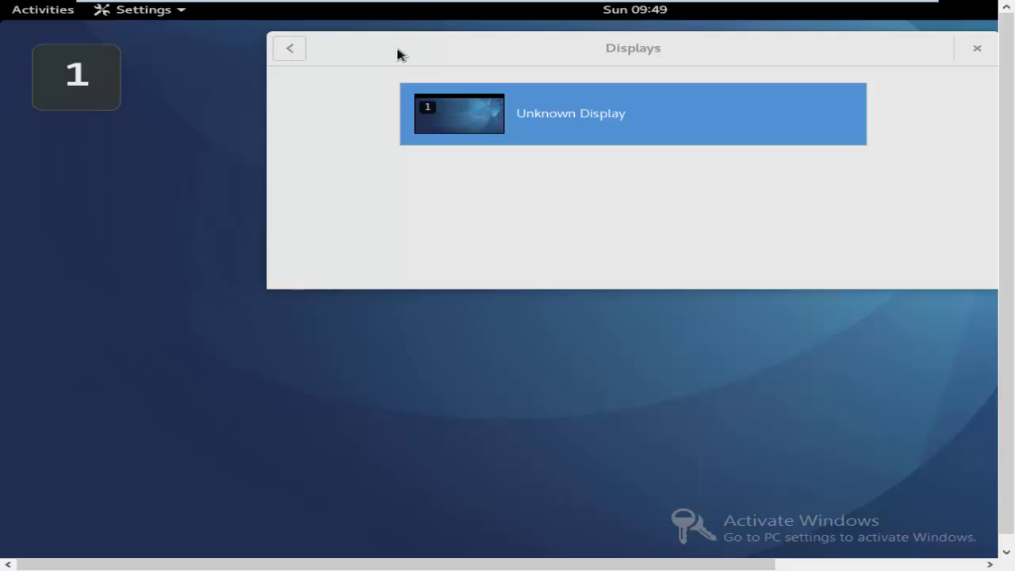
pyautogui.moveTo(297, 561); pyautogui.dragTo(591, 540)
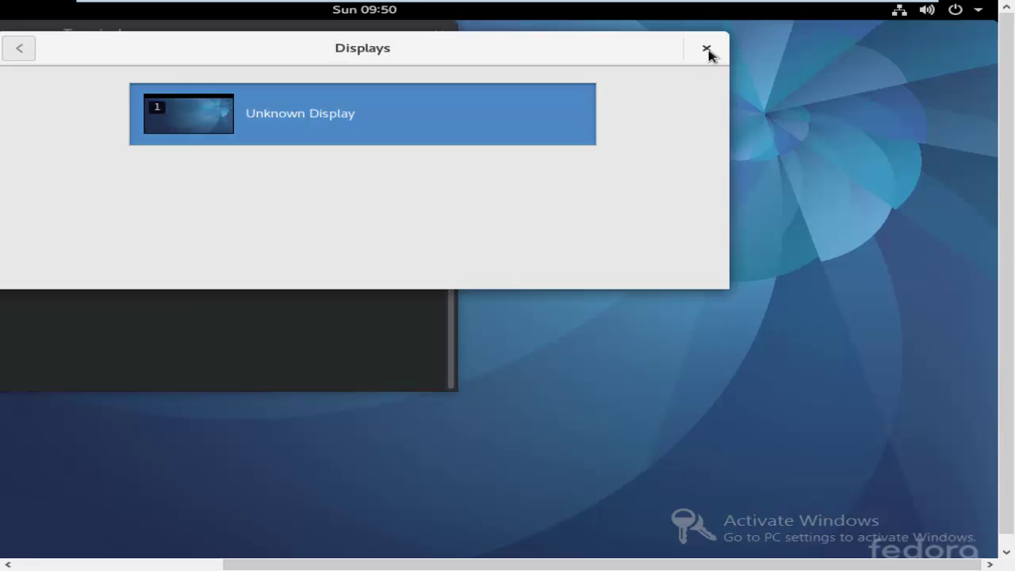
pyautogui.press('Return')
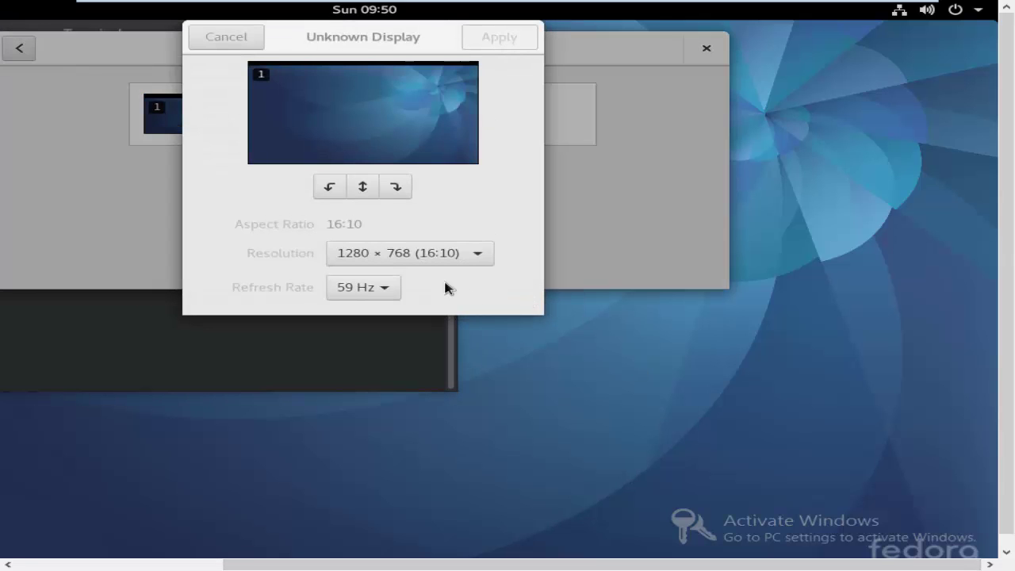
pyautogui.click(405, 264)
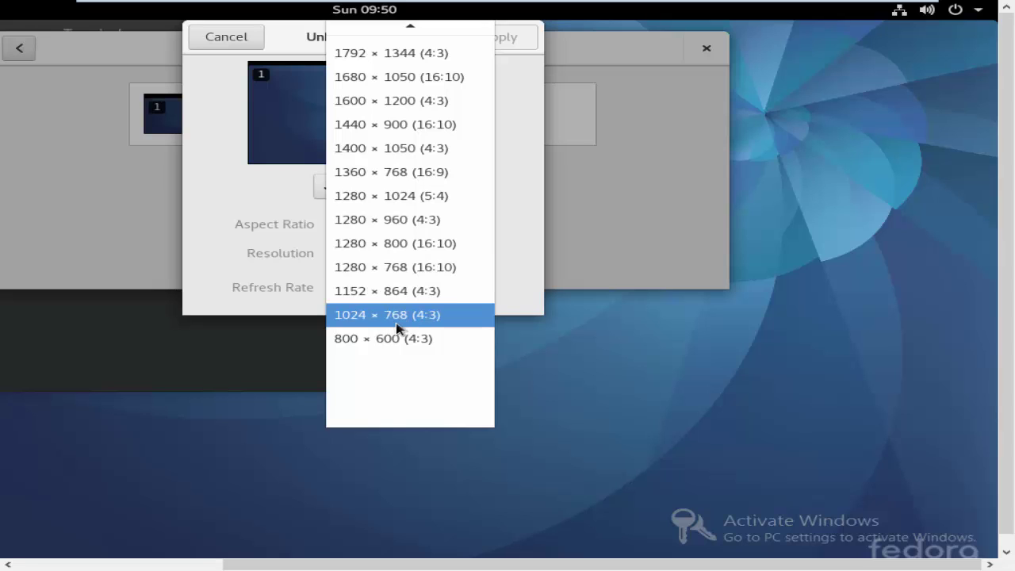
pyautogui.press('Escape')
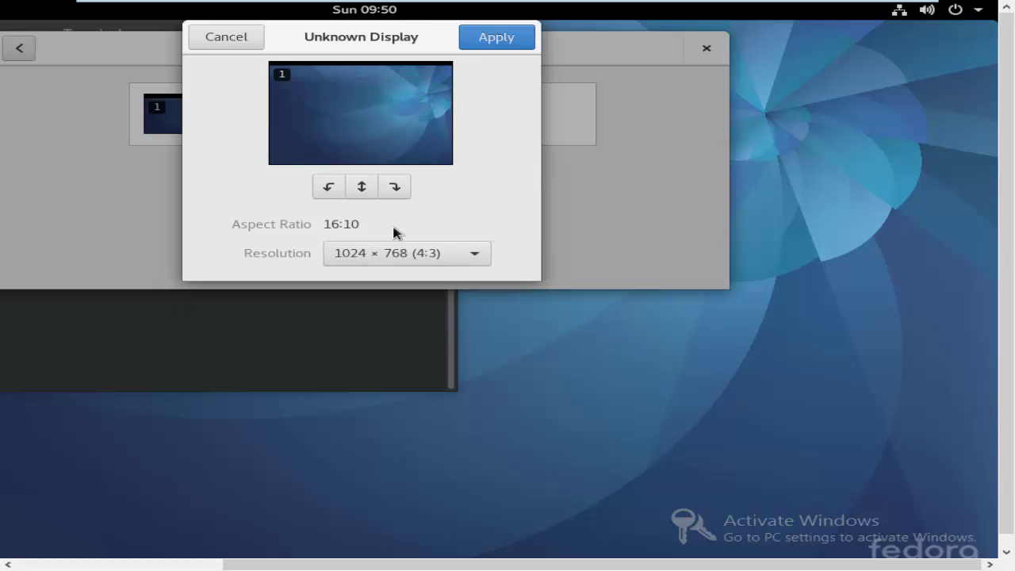
pyautogui.click(434, 252)
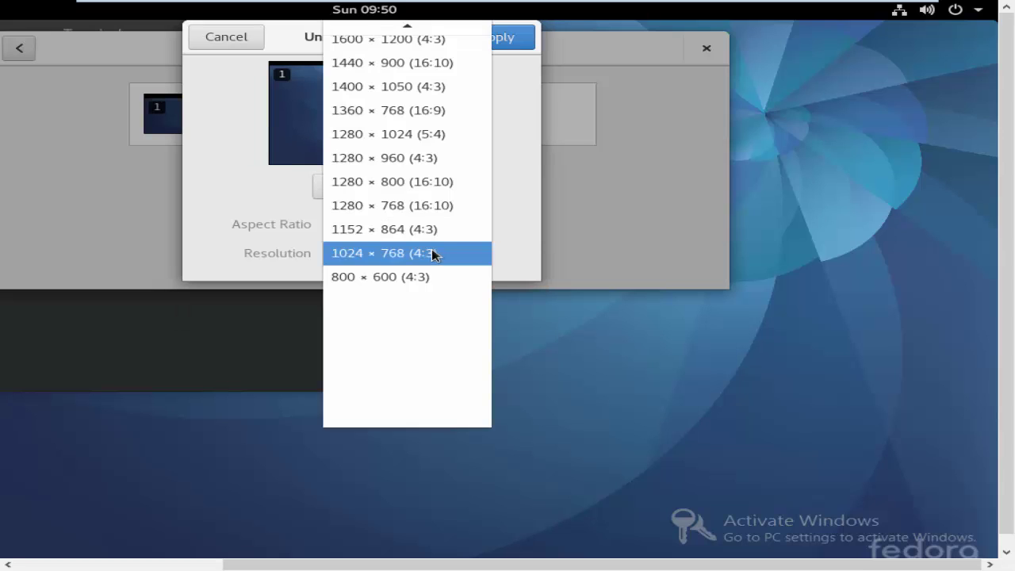
pyautogui.click(404, 283)
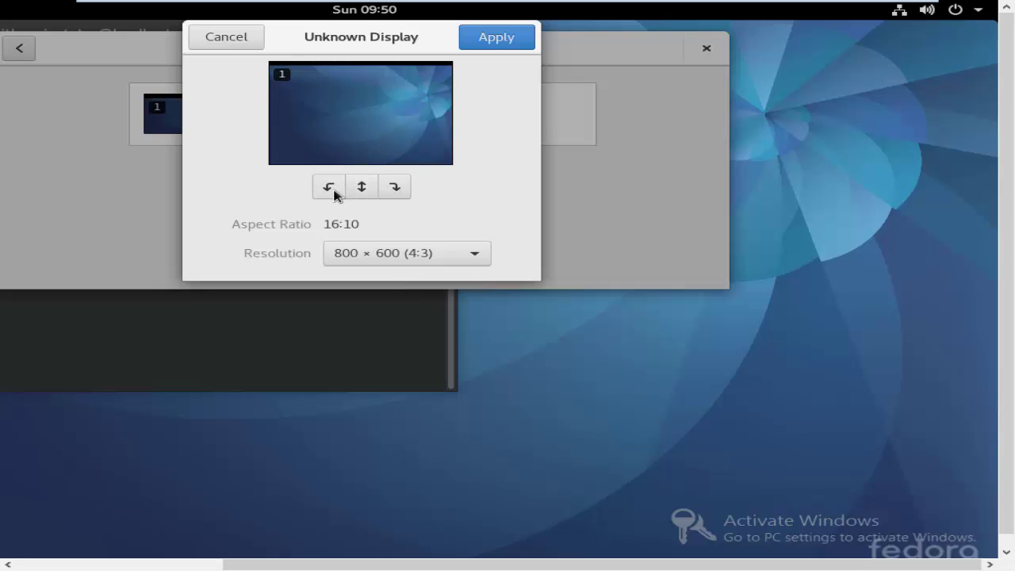
pyautogui.click(400, 190)
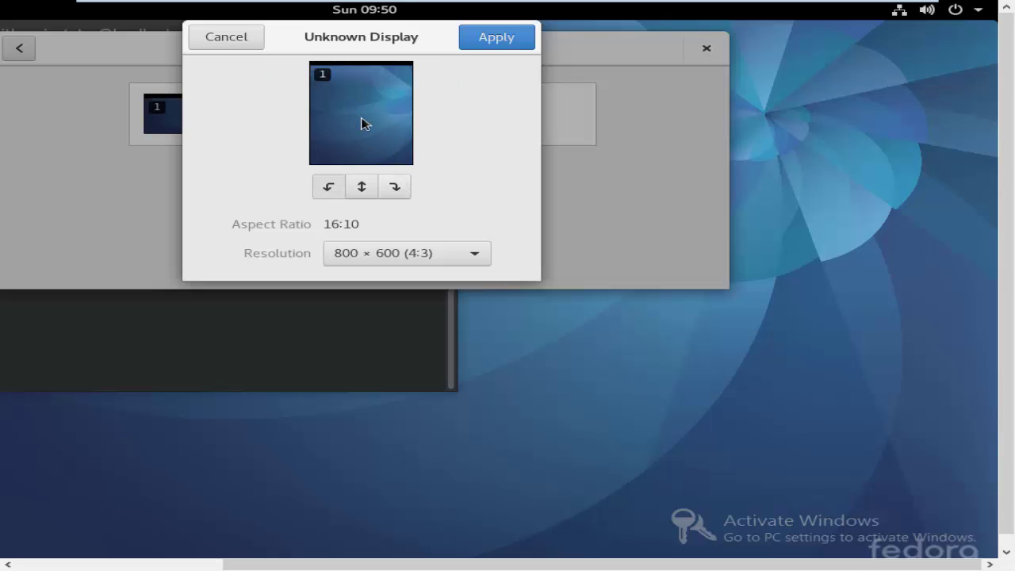
pyautogui.click(252, 43)
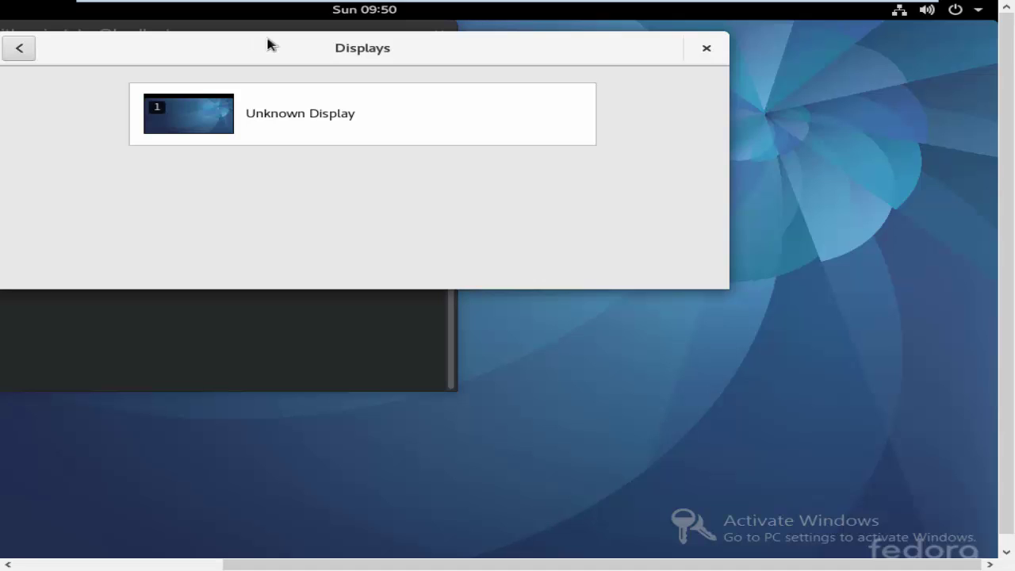
# Close the display settings and move the terminal window so that its prompt is fully in view
pyautogui.click(706, 49)
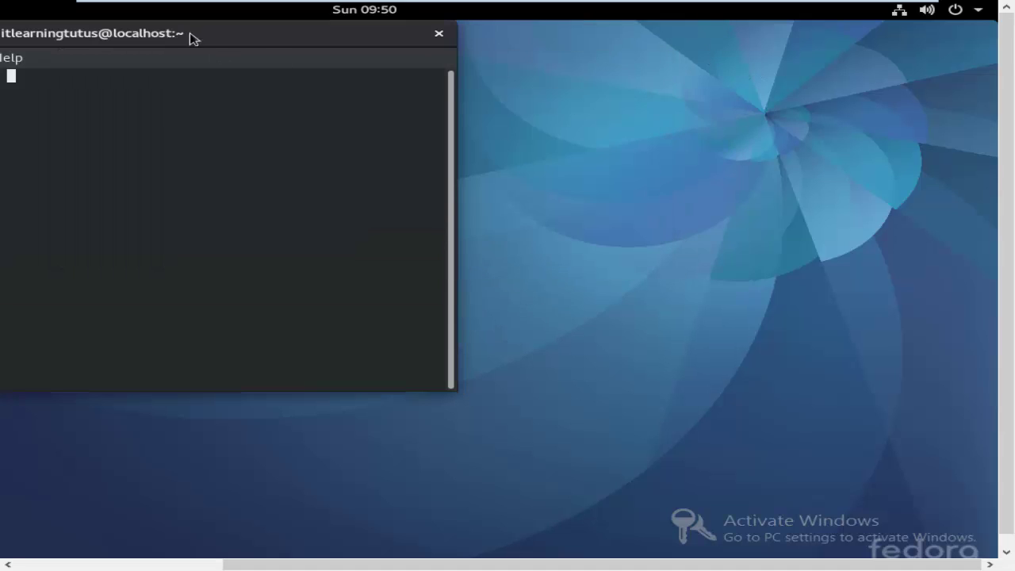
pyautogui.moveTo(192, 39); pyautogui.dragTo(541, 49)
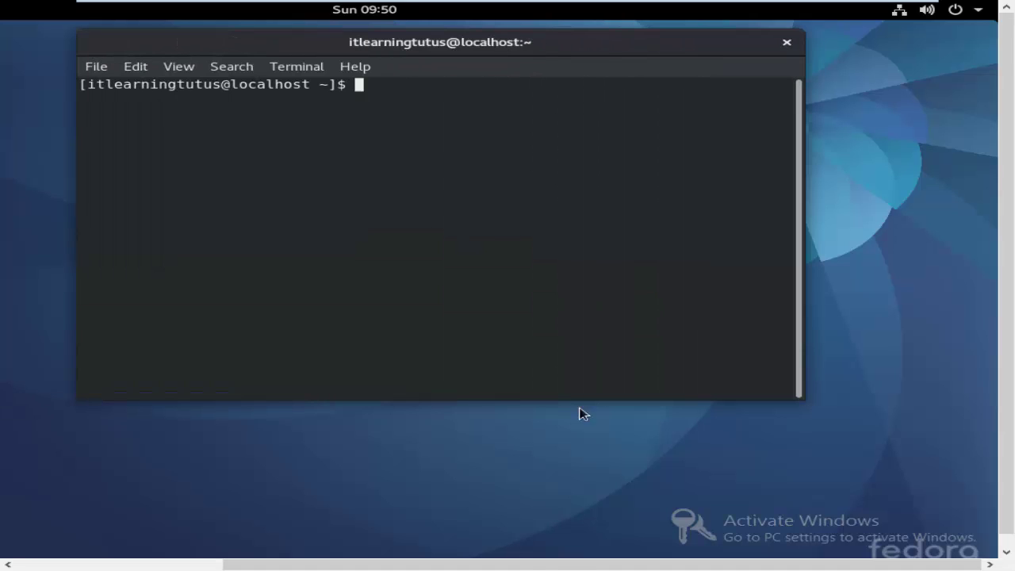
# Bring up the GNOME initial setup and accept English (United States) as the language
pyautogui.moveTo(812, 565); pyautogui.dragTo(605, 565)
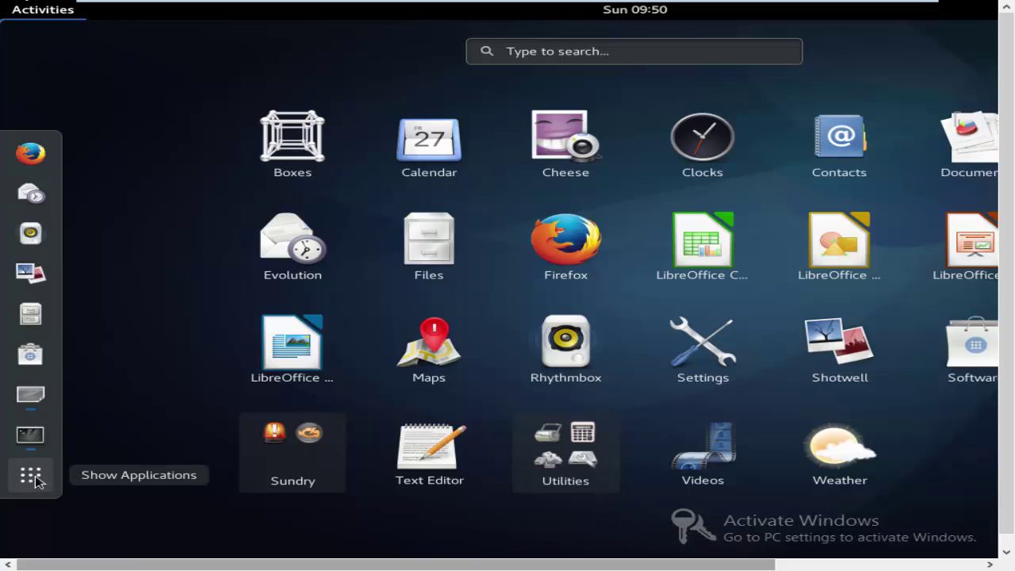
pyautogui.click(19, 396)
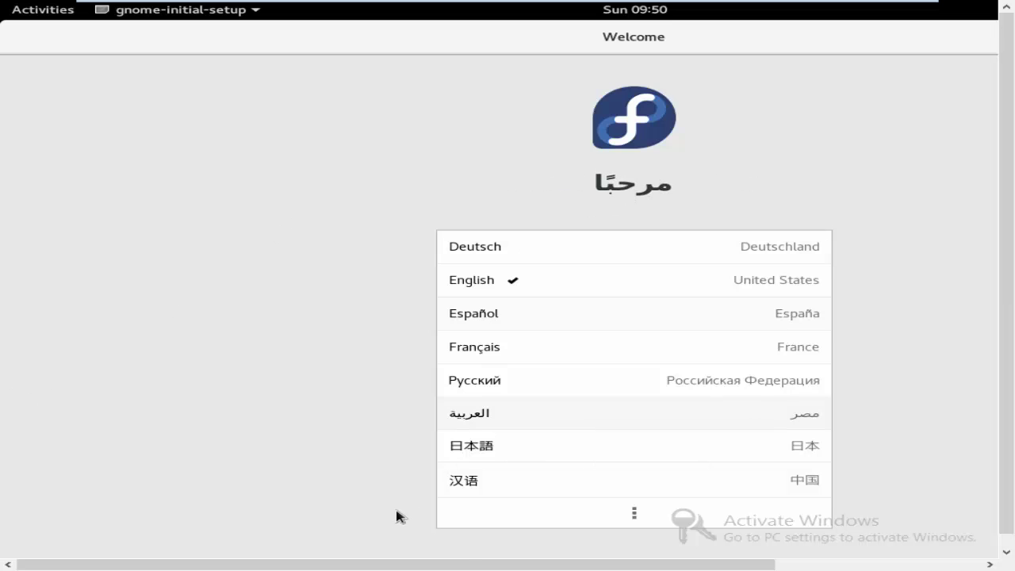
pyautogui.moveTo(453, 566); pyautogui.dragTo(647, 559)
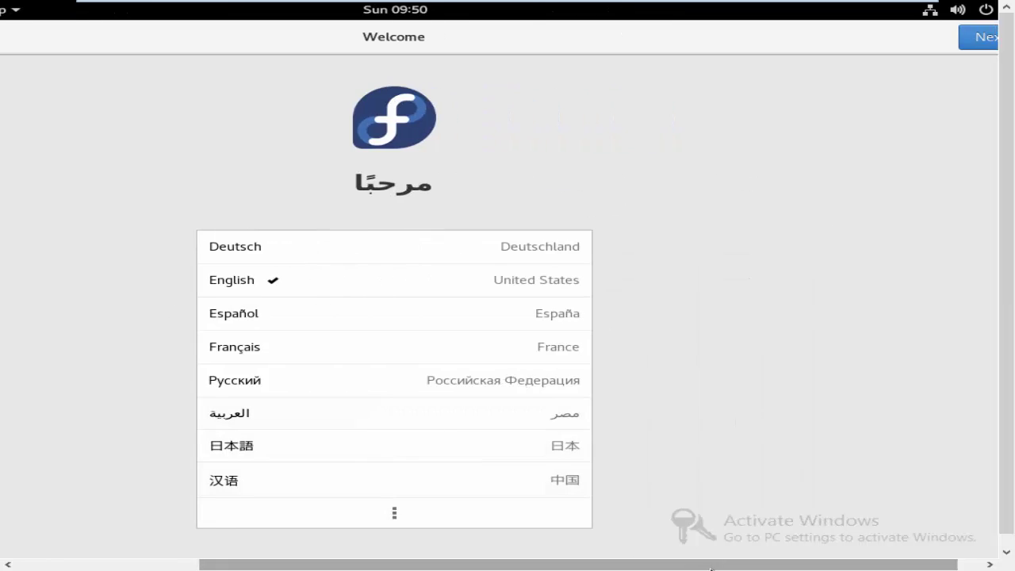
pyautogui.moveTo(710, 568); pyautogui.dragTo(906, 516)
pyautogui.click(972, 46)
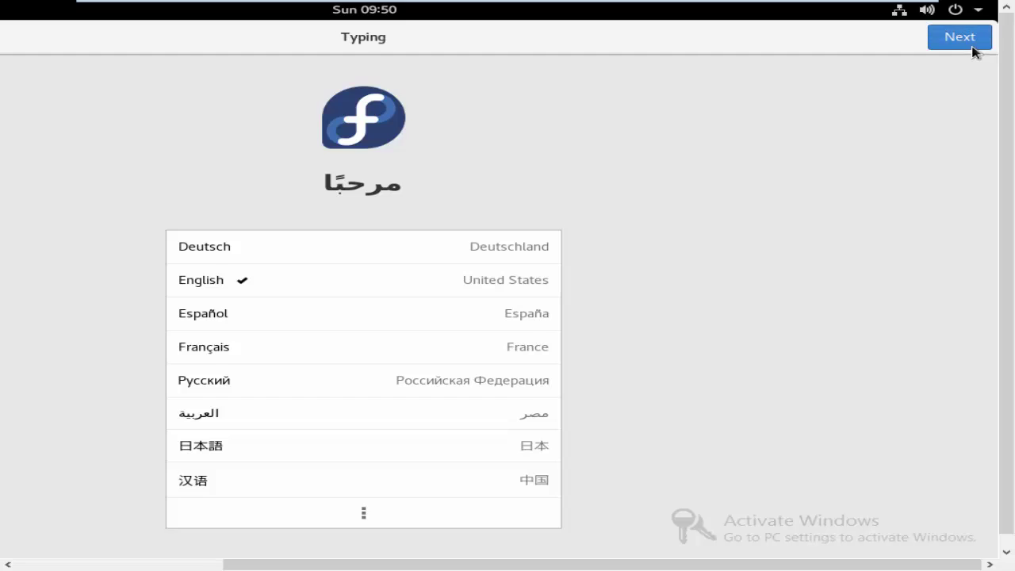
# Finish the initial setup with the preset typing layout, Location Services and Automatic Problem Reporting on, skipping online accounts
pyautogui.click(973, 48)
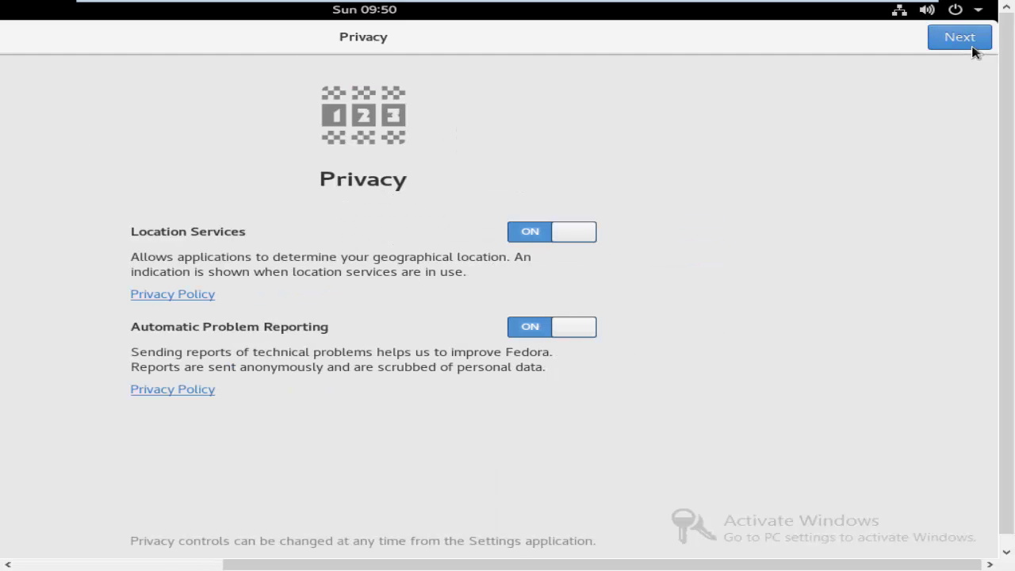
pyautogui.click(973, 47)
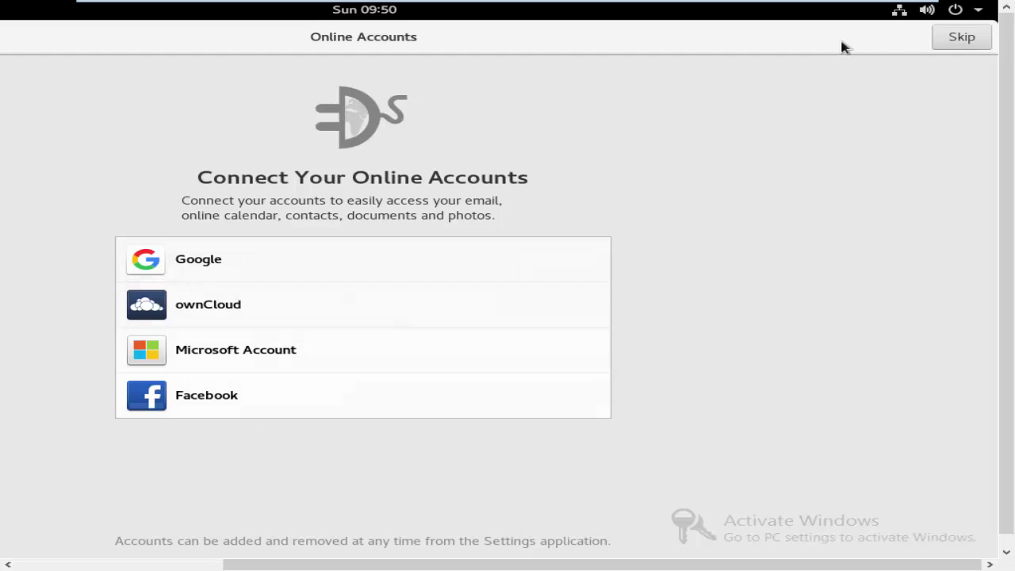
pyautogui.click(957, 40)
pyautogui.click(385, 435)
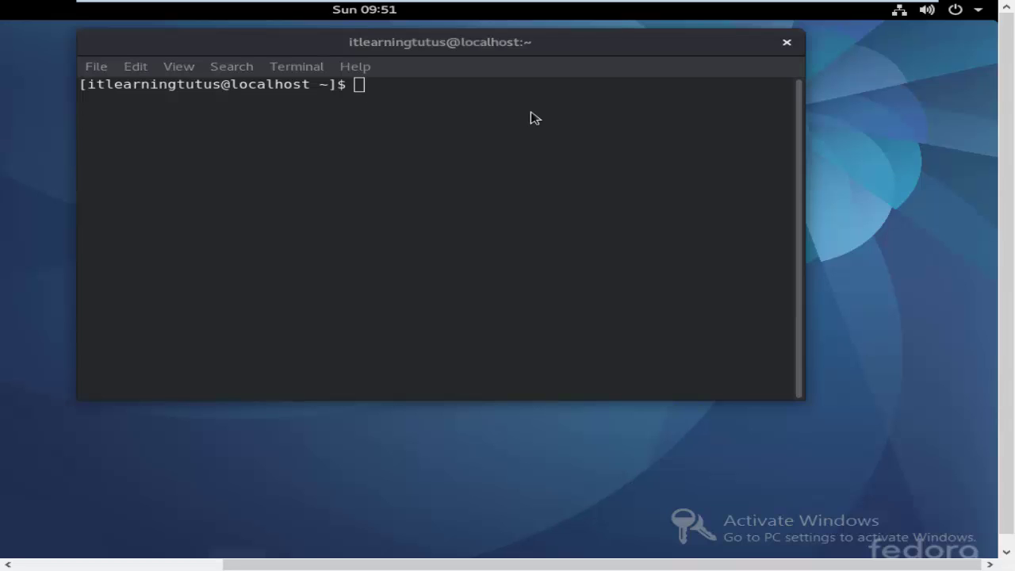
pyautogui.press('F1')
pyautogui.write('su')
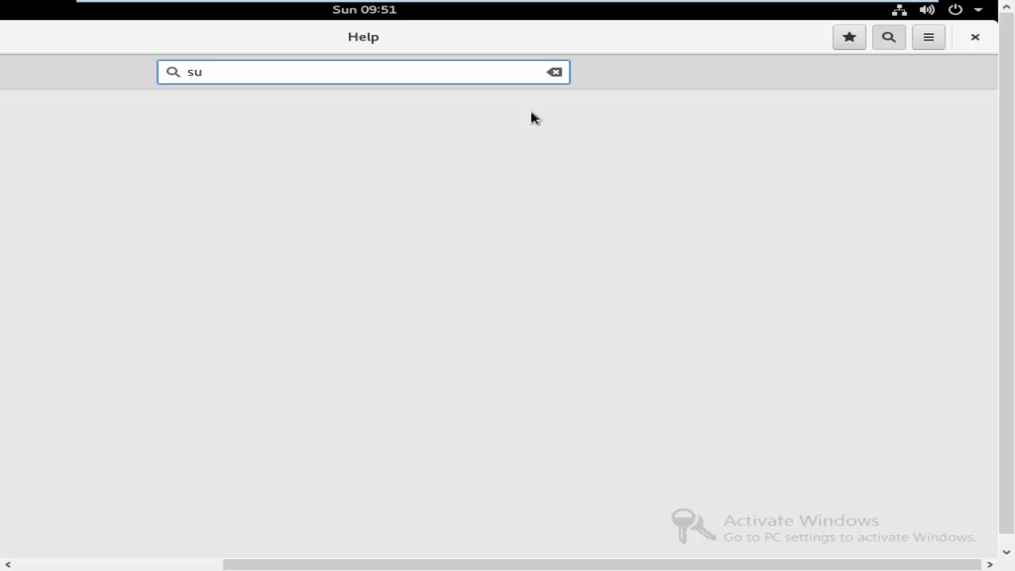
pyautogui.press('BackSpace')
pyautogui.press('BackSpace')
pyautogui.moveTo(699, 568); pyautogui.dragTo(227, 567)
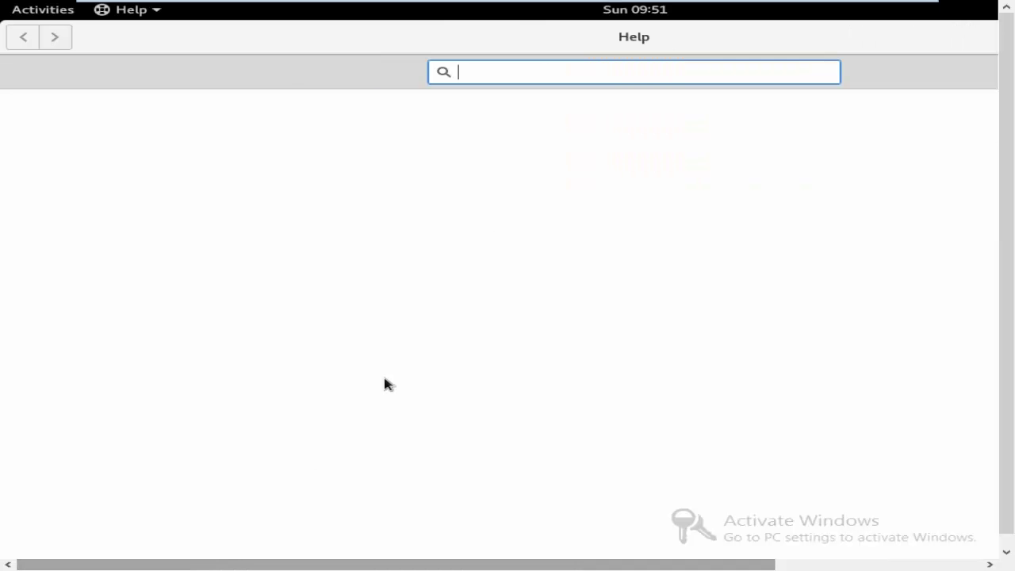
pyautogui.moveTo(425, 564); pyautogui.dragTo(632, 564)
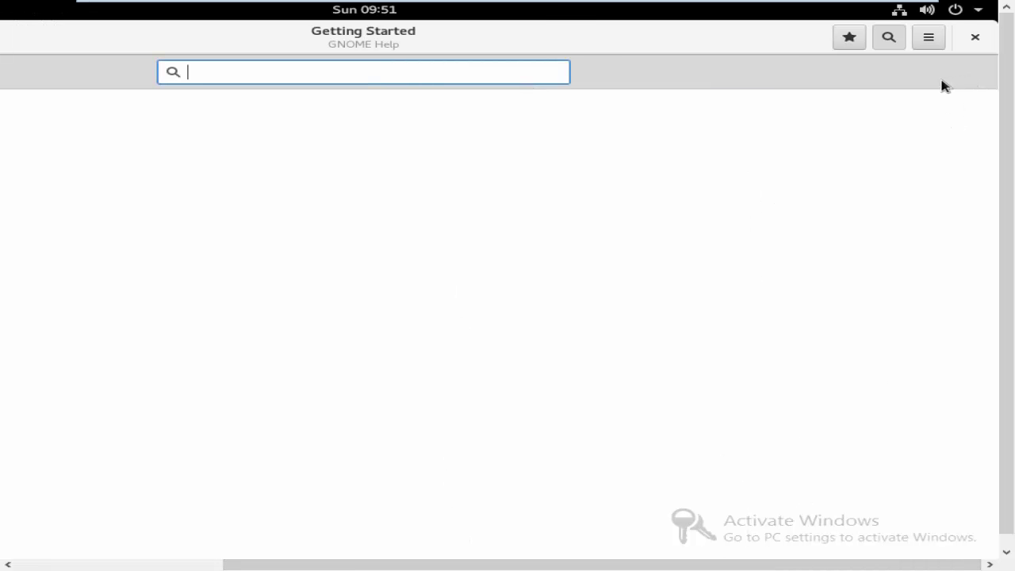
pyautogui.click(977, 39)
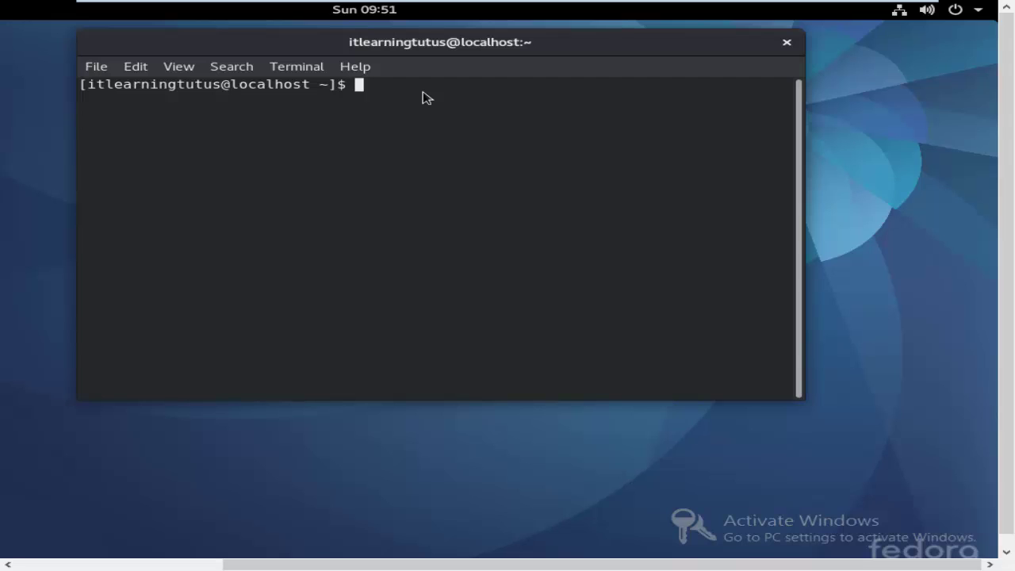
# Run su in the terminal and close the terminal without entering the password
pyautogui.write('u')
pyautogui.press('Return')
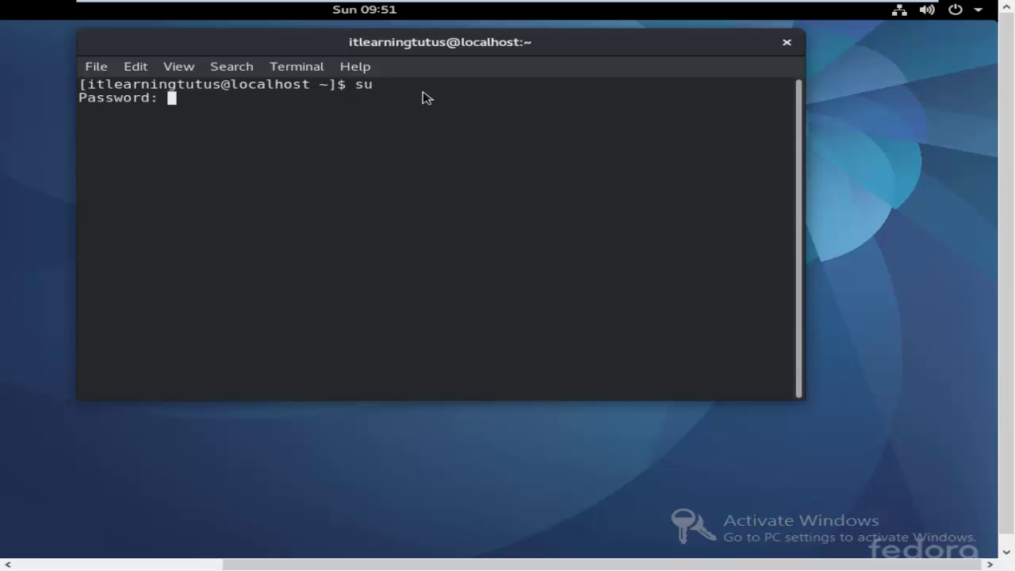
pyautogui.click(794, 45)
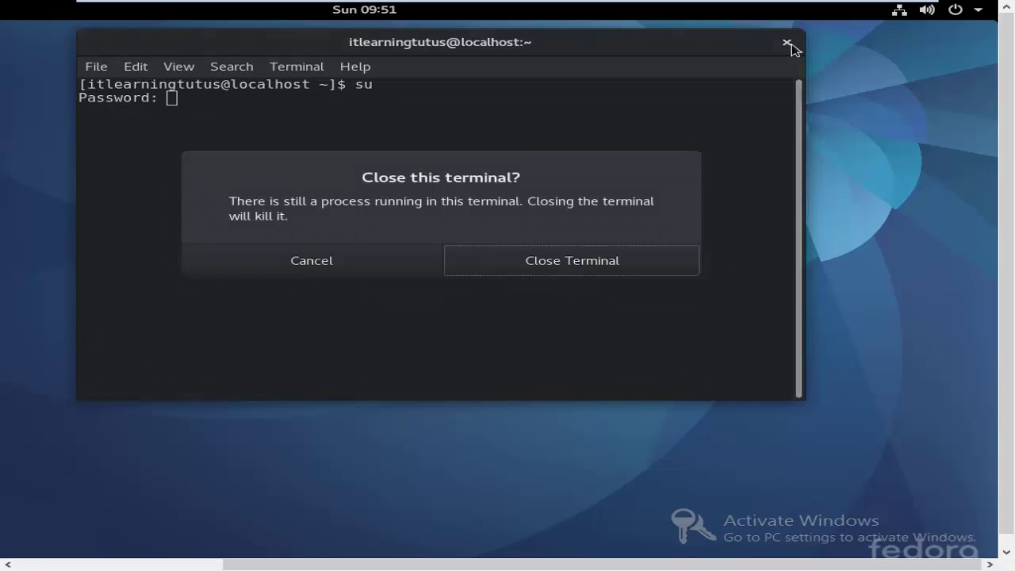
pyautogui.click(510, 274)
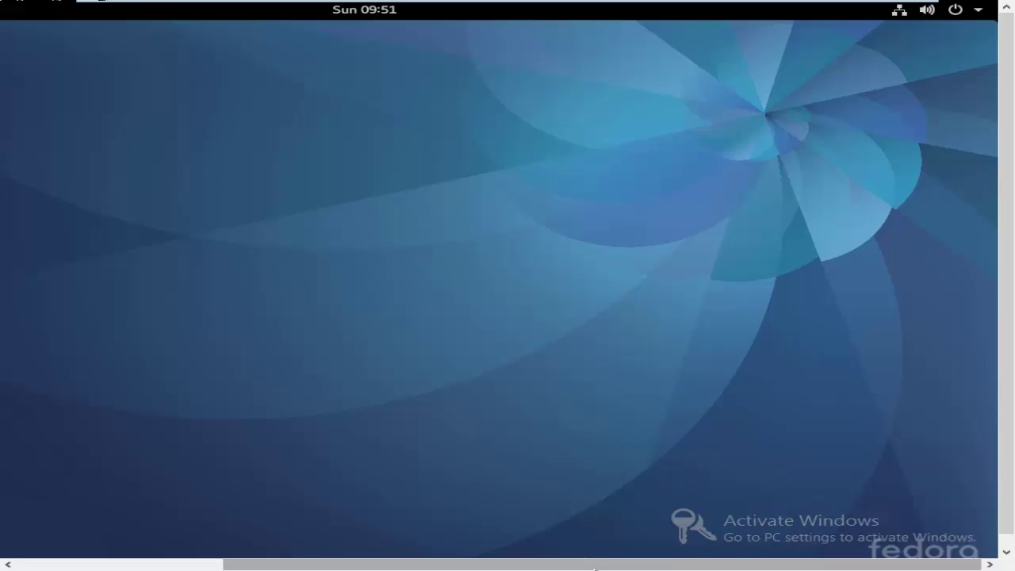
# View the full list of installed applications and the list of frequently used ones
pyautogui.moveTo(593, 564); pyautogui.dragTo(249, 534)
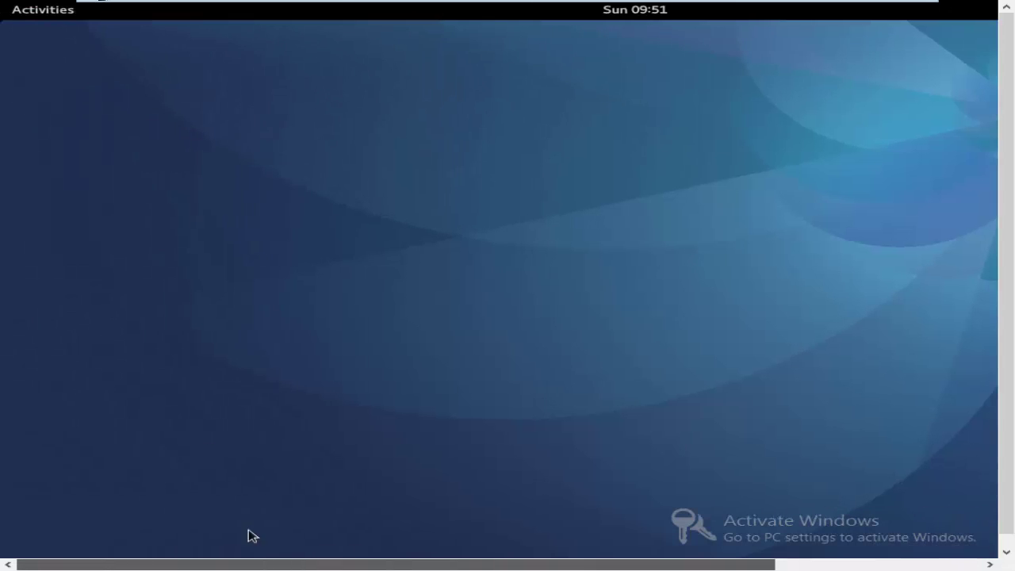
pyautogui.click(40, 10)
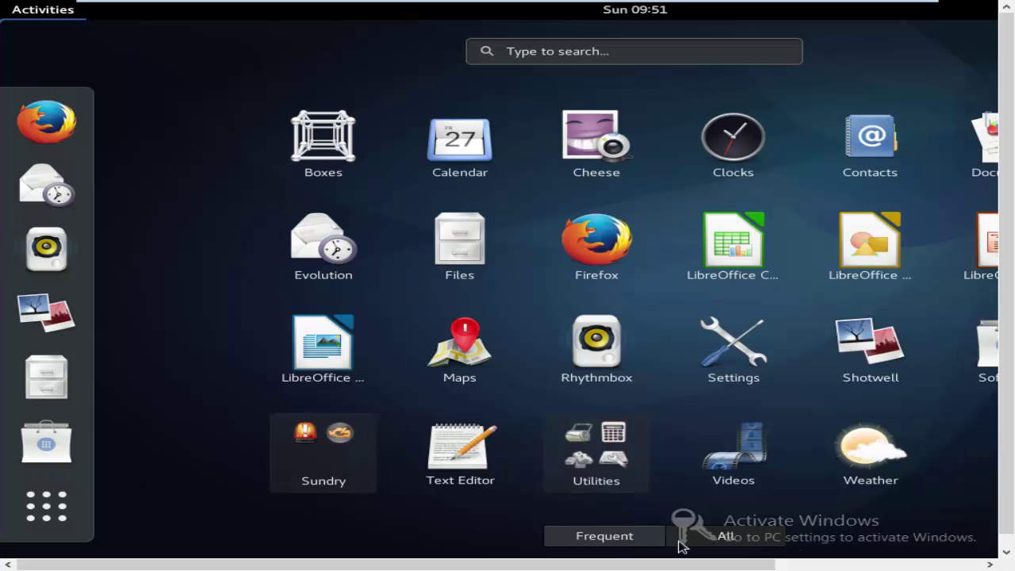
pyautogui.hscroll(5, 675, 567)
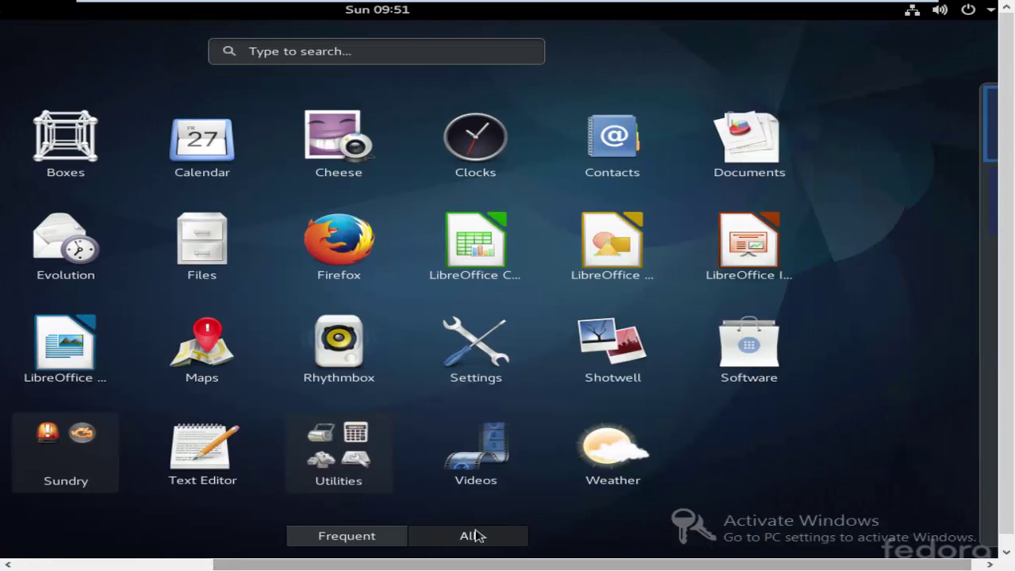
pyautogui.click(367, 542)
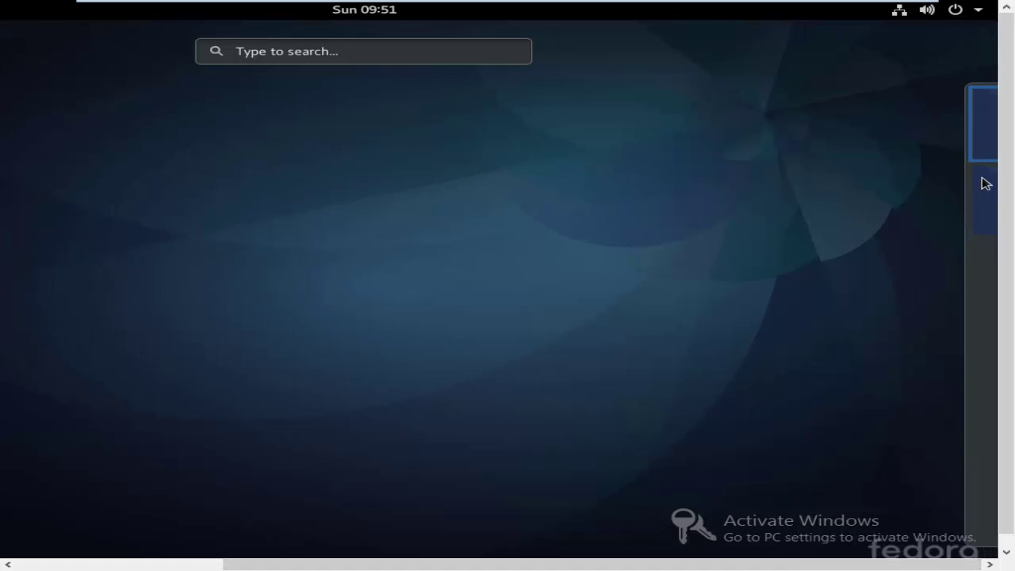
# View the second workspace in the activities overview and return to the desktop
pyautogui.click(983, 183)
pyautogui.click(940, 129)
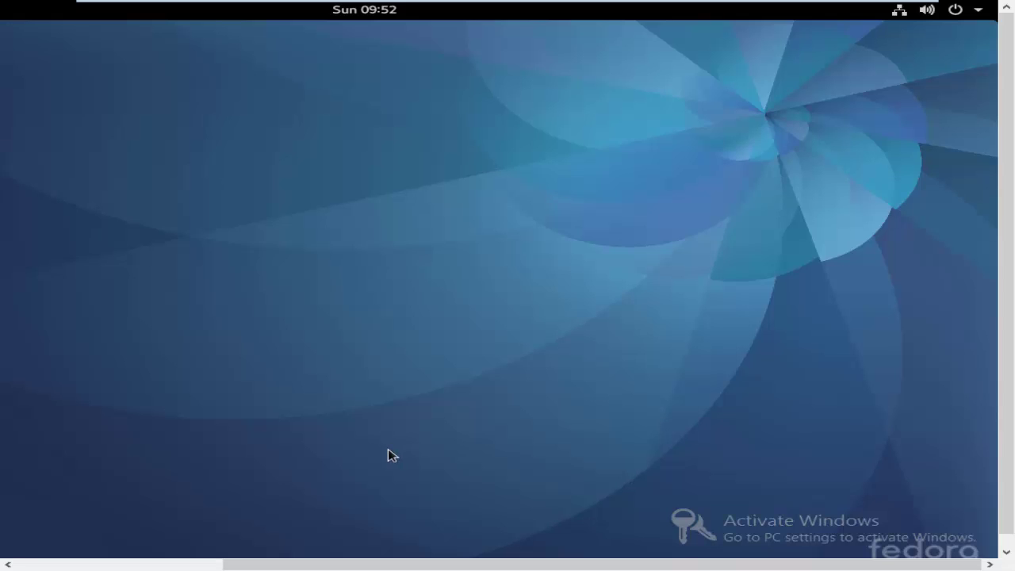
# Leave the Fedora virtual machine's full-screen view and cancel closing VMware Workstation
pyautogui.moveTo(809, 6)
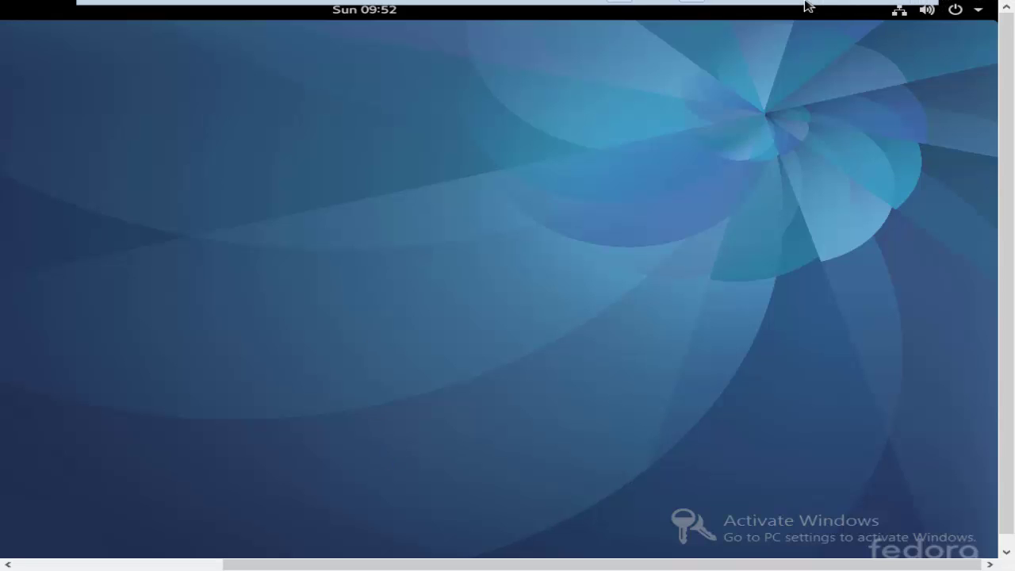
pyautogui.click(916, 11)
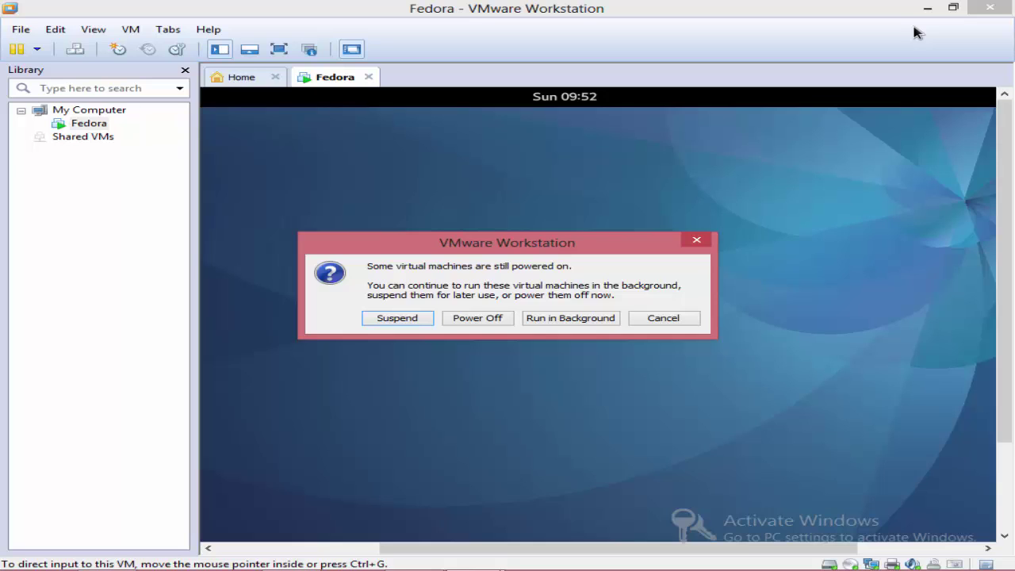
pyautogui.click(665, 318)
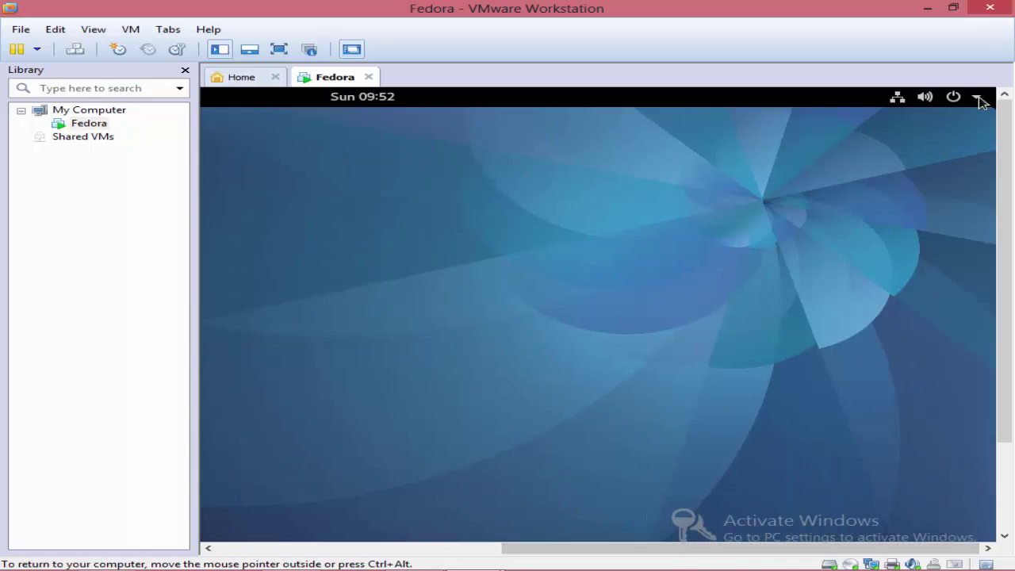
# Power off the Fedora system from its own desktop and confirm the shutdown
pyautogui.click(977, 97)
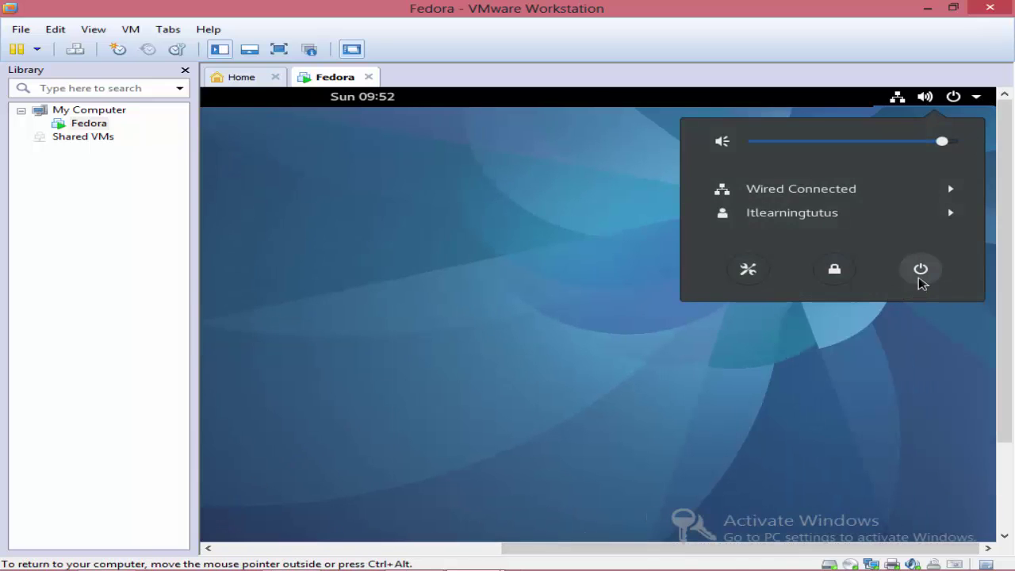
pyautogui.click(921, 278)
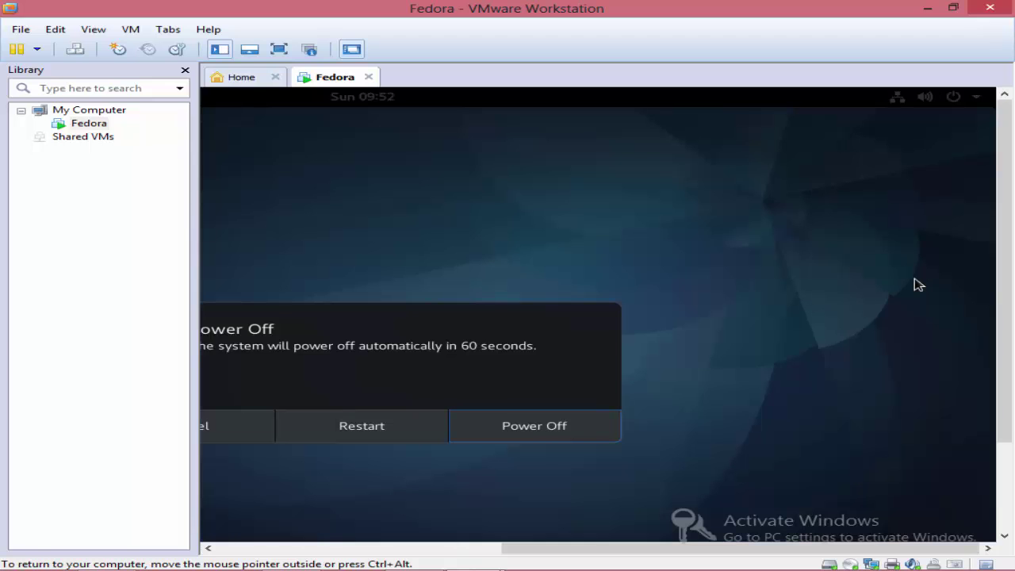
pyautogui.click(533, 426)
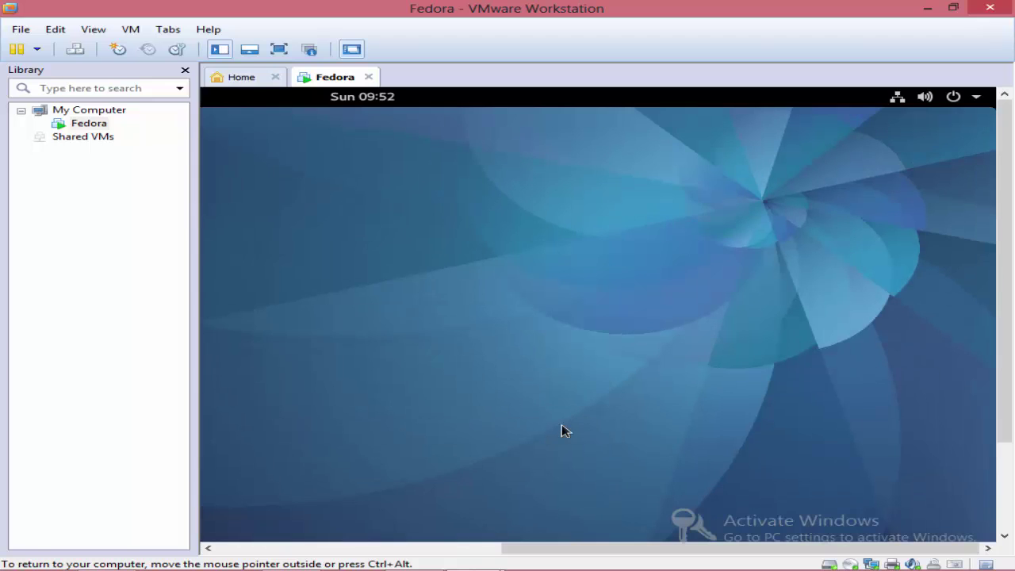